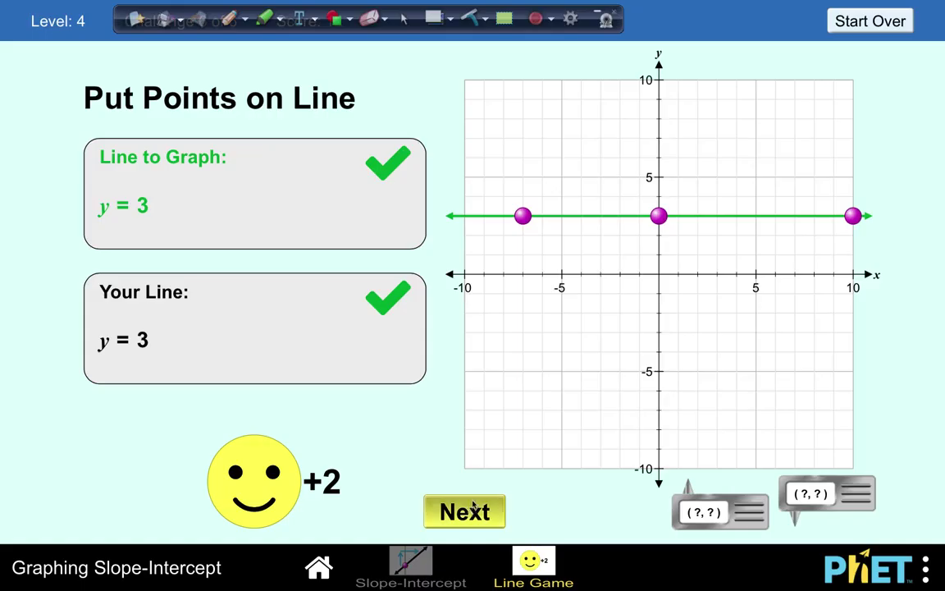
Continue past the solved Put Points on Line challenge for y = 3 in the level 4 line game.
{"action": "left_click", "coordinate": [468, 508]}
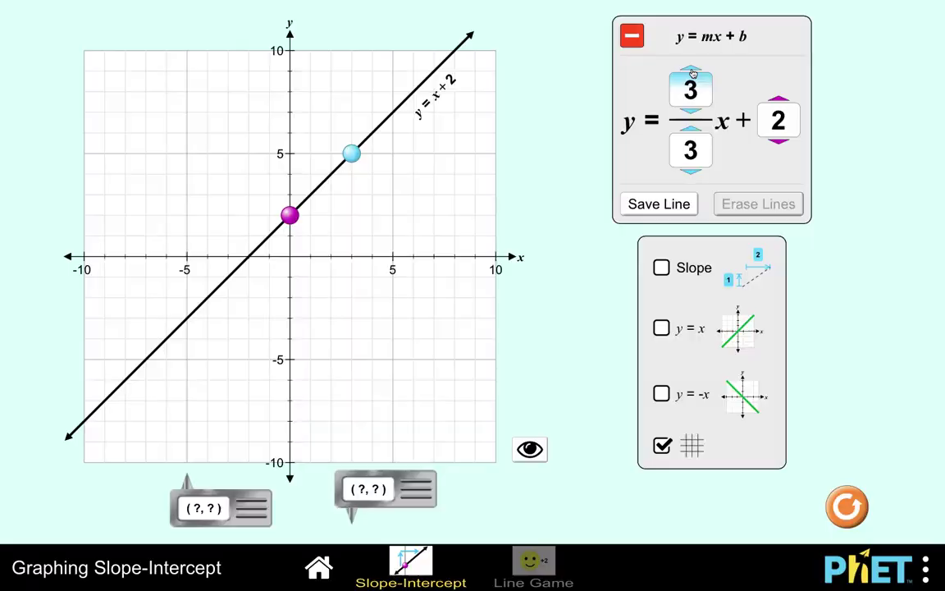
Raise the numerator of the line's slope to 5, keeping the denominator at 3.
{"action": "left_click", "coordinate": [692, 74]}
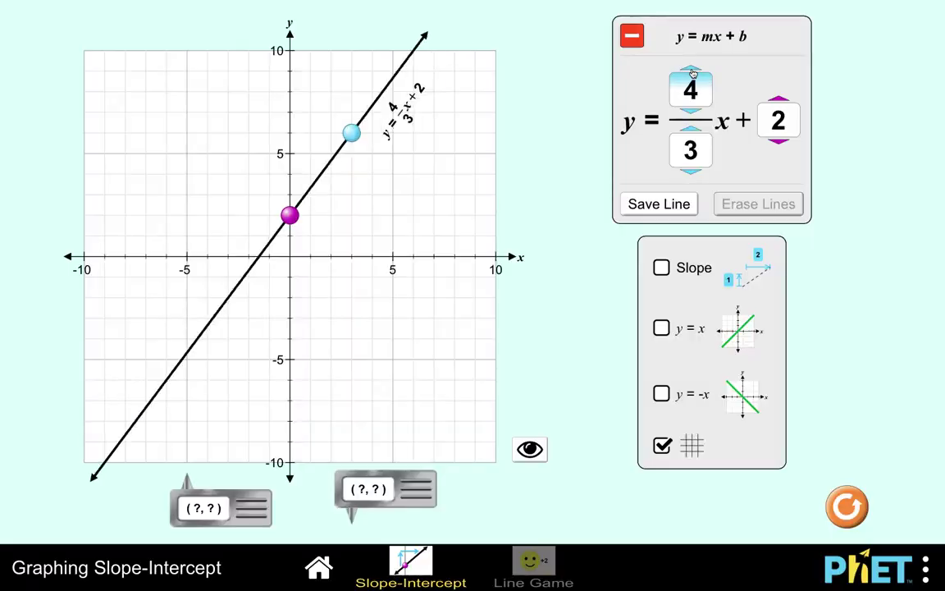
{"action": "left_click", "coordinate": [691, 73]}
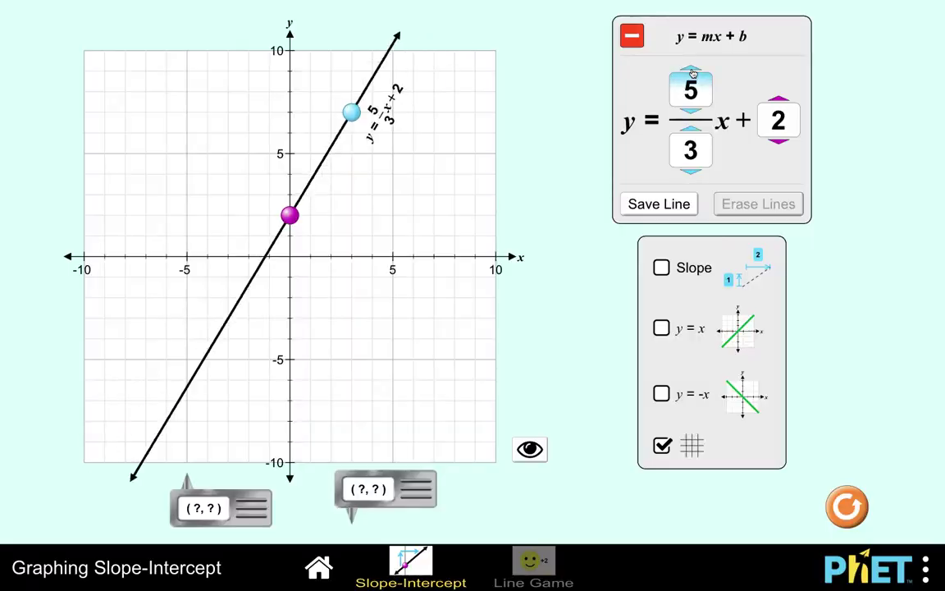
Lower the slope numerator through 0 and -2 and further into negative values.
{"action": "left_click", "coordinate": [694, 112]}
{"action": "left_click", "coordinate": [693, 111]}
{"action": "left_click", "coordinate": [693, 112]}
{"action": "left_click", "coordinate": [693, 112]}
{"action": "left_click", "coordinate": [694, 112]}
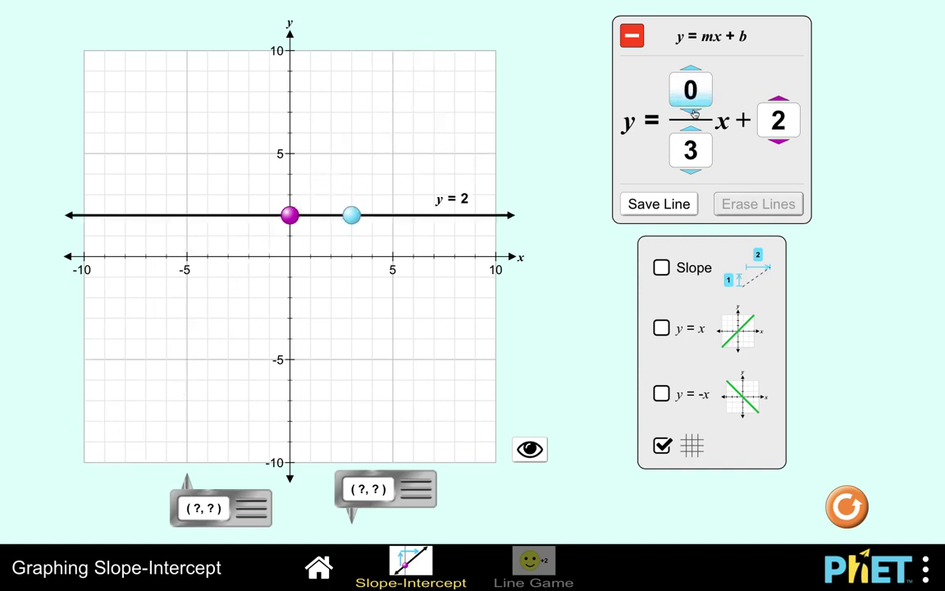
{"action": "left_click", "coordinate": [693, 112]}
{"action": "left_click", "coordinate": [693, 111]}
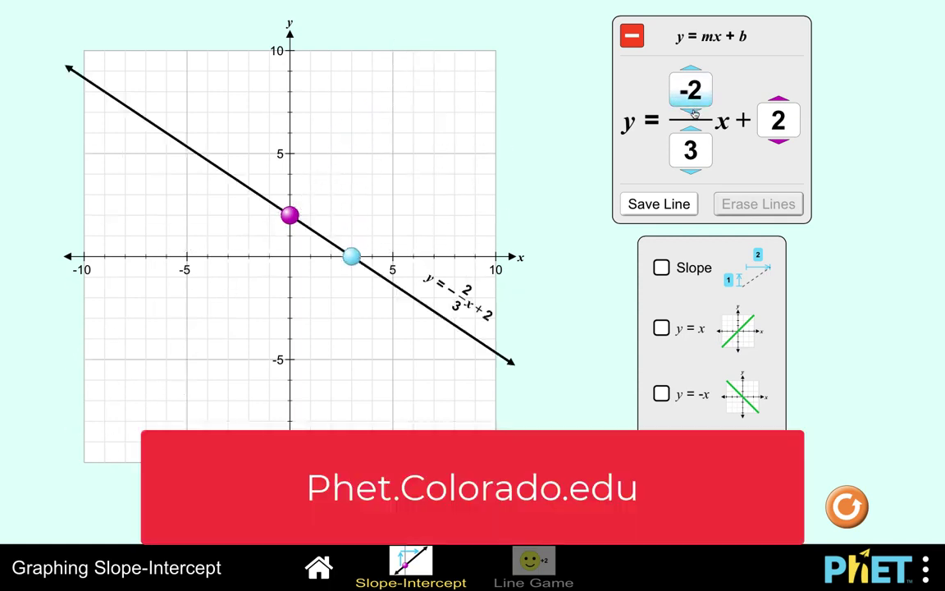
{"action": "left_click", "coordinate": [694, 112]}
{"action": "left_click", "coordinate": [694, 111]}
{"action": "left_click", "coordinate": [693, 112]}
{"action": "left_click", "coordinate": [693, 111]}
{"action": "left_click", "coordinate": [694, 112]}
{"action": "left_click", "coordinate": [693, 111]}
Raise the slope numerator again by seven units.
{"action": "left_click", "coordinate": [693, 72]}
{"action": "left_click", "coordinate": [693, 72]}
{"action": "left_click", "coordinate": [693, 73]}
{"action": "left_click", "coordinate": [693, 72]}
{"action": "left_click", "coordinate": [693, 72]}
{"action": "left_click", "coordinate": [694, 72]}
{"action": "left_click", "coordinate": [693, 72]}
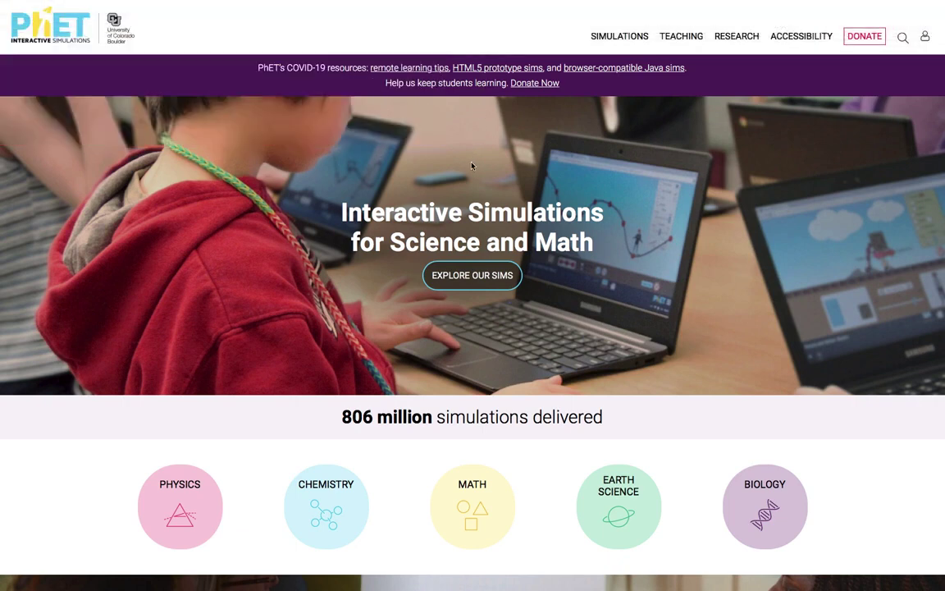
Browse the PhET website's math simulations and open Graphing Slope-Intercept.
{"action": "mouse_move", "coordinate": [594, 48]}
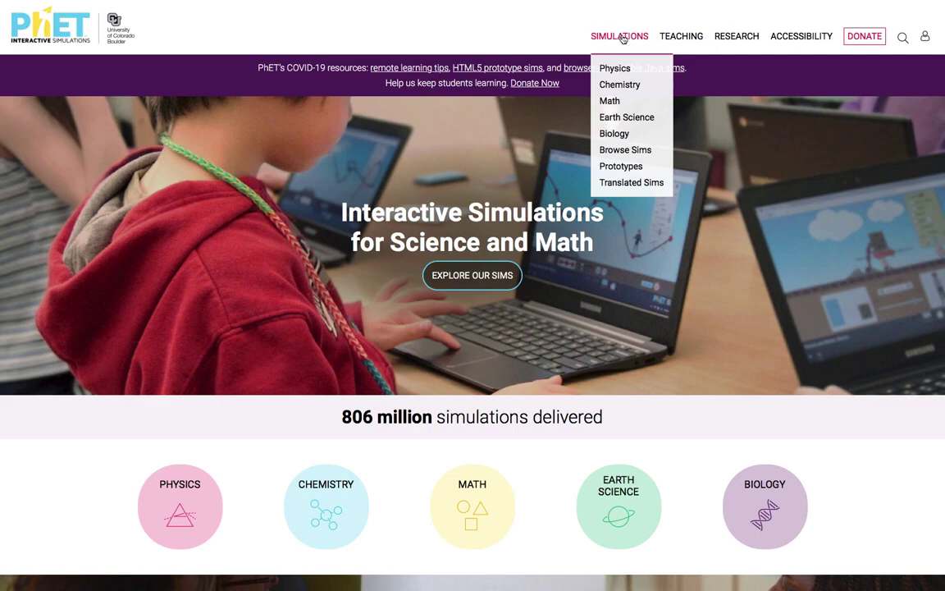
{"action": "left_click", "coordinate": [611, 103]}
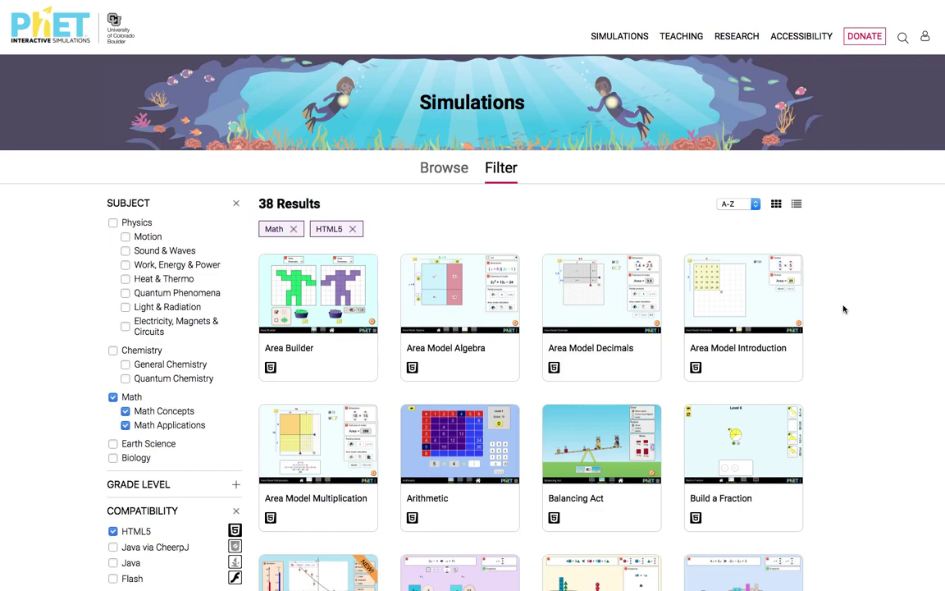
{"action": "scroll", "coordinate": [843, 308], "scroll_direction": "down", "scroll_amount": 5}
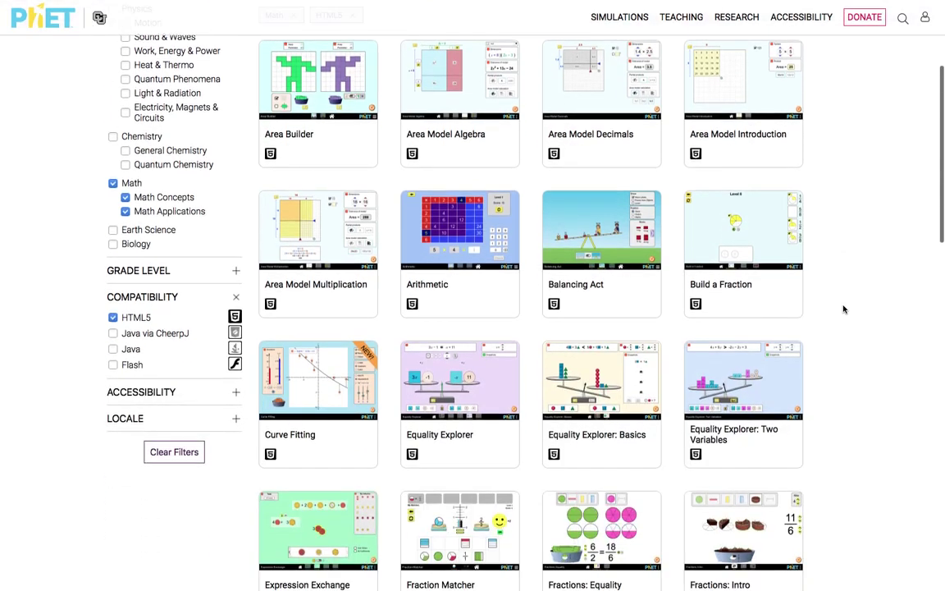
{"action": "scroll", "coordinate": [843, 308], "scroll_direction": "down", "scroll_amount": 8}
{"action": "scroll", "coordinate": [843, 309], "scroll_direction": "down", "scroll_amount": 5}
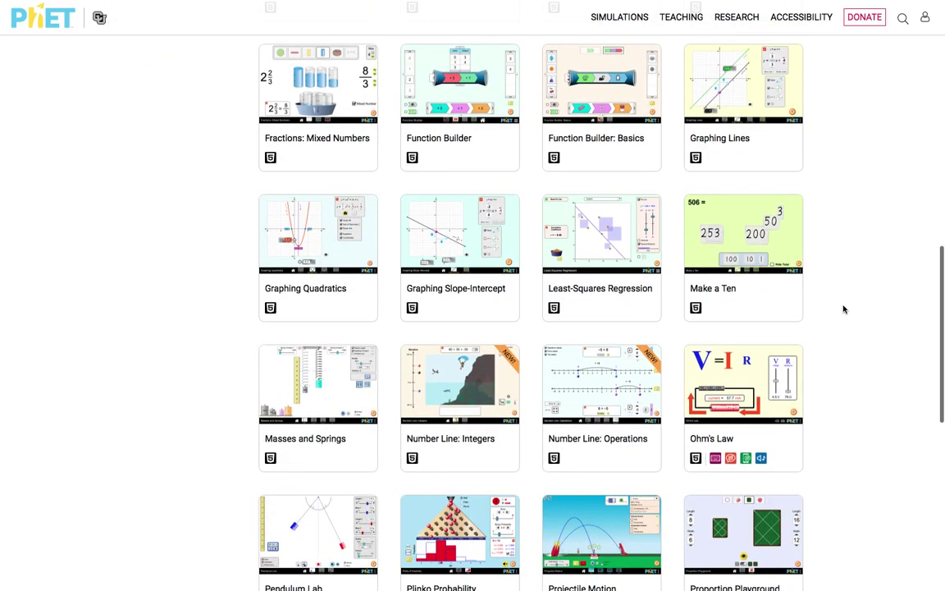
{"action": "left_click", "coordinate": [458, 284]}
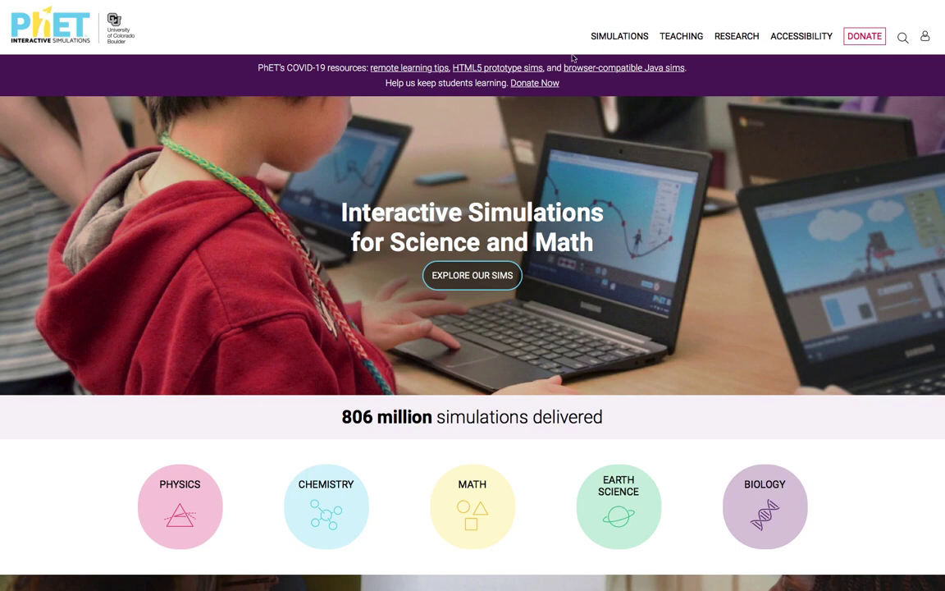
From PhET's math simulations, launch Graphing Slope-Intercept and enter its Slope-Intercept screen.
{"action": "mouse_move", "coordinate": [594, 47]}
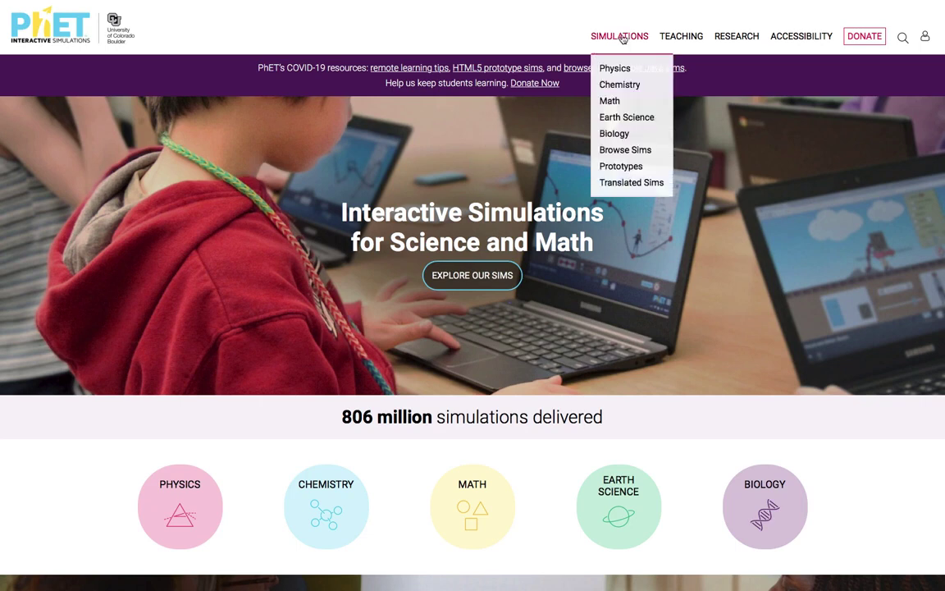
{"action": "left_click", "coordinate": [612, 103]}
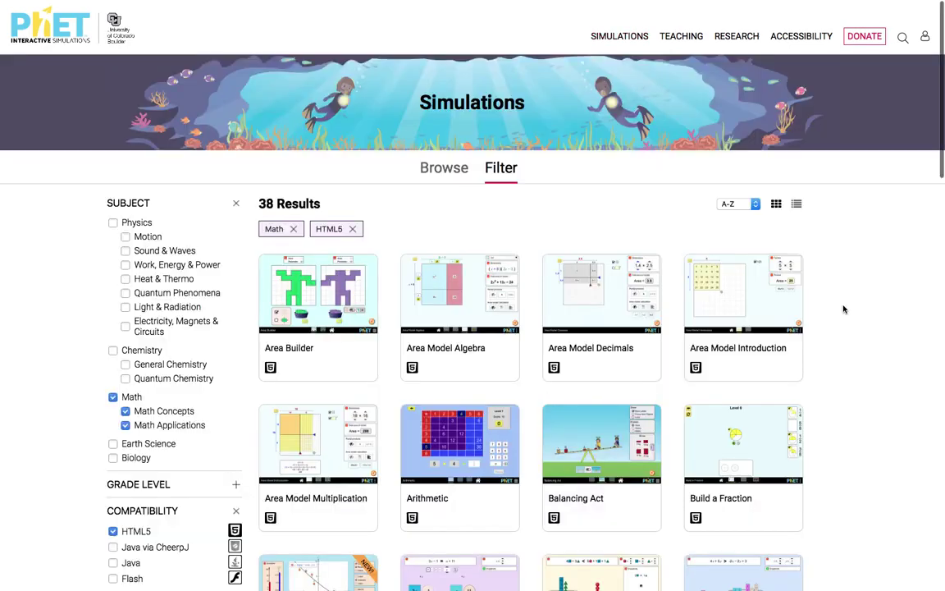
{"action": "scroll", "coordinate": [844, 310], "scroll_direction": "down", "scroll_amount": 5}
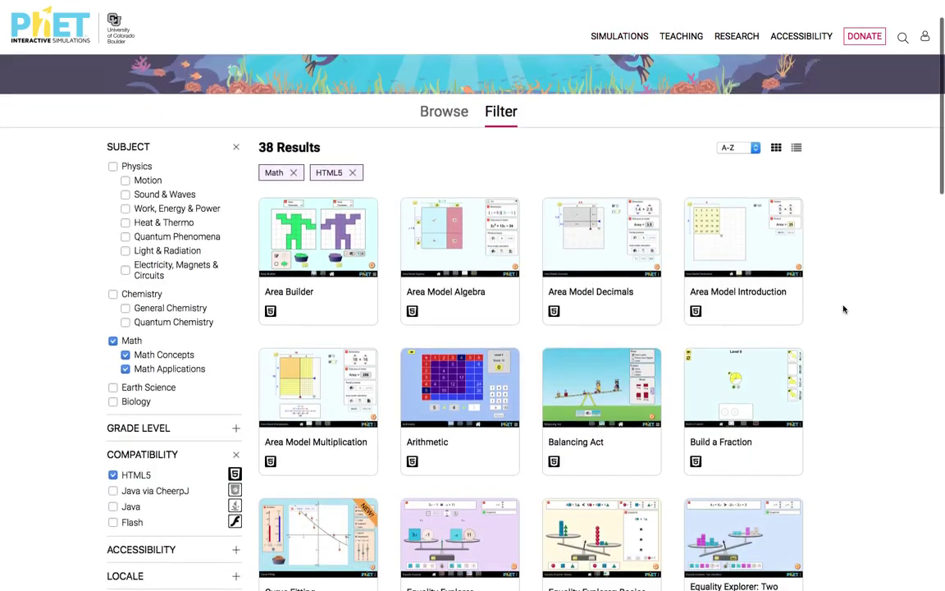
{"action": "scroll", "coordinate": [844, 309], "scroll_direction": "down", "scroll_amount": 5}
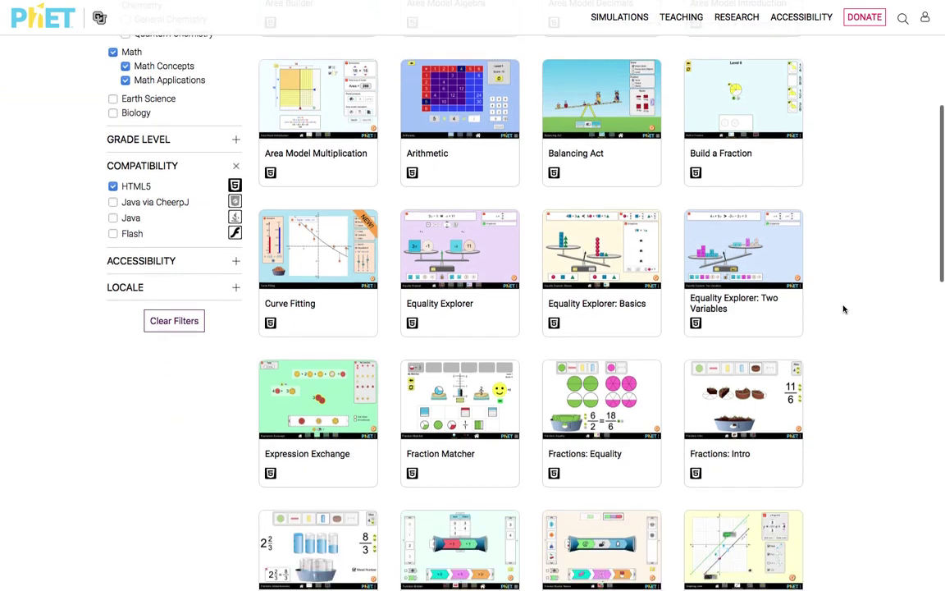
{"action": "scroll", "coordinate": [843, 309], "scroll_direction": "down", "scroll_amount": 3}
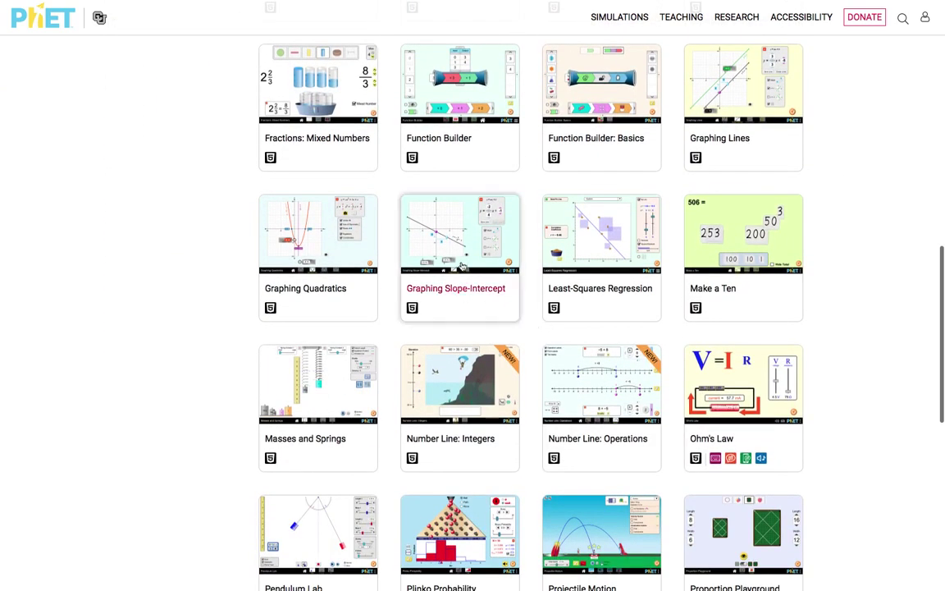
{"action": "left_click", "coordinate": [462, 247]}
{"action": "left_click", "coordinate": [396, 138]}
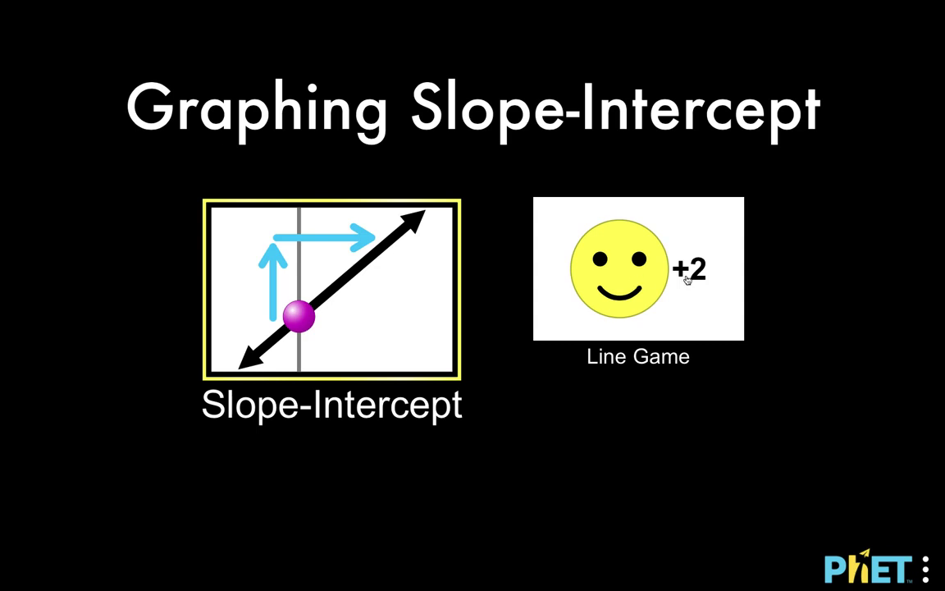
{"action": "left_click", "coordinate": [344, 331]}
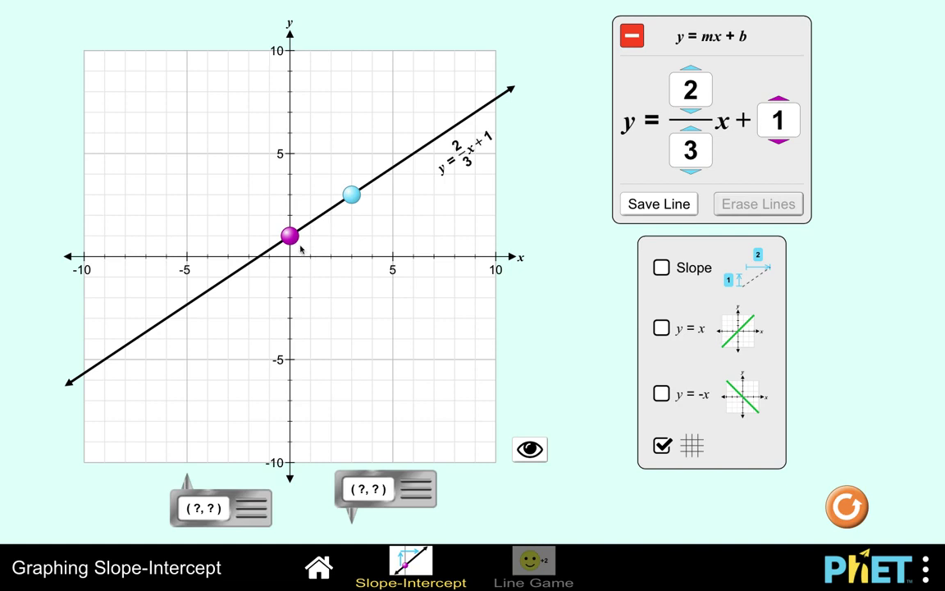
Raise the y-intercept of the line y = 2/3 x + 1 to 6.
{"action": "left_click", "coordinate": [780, 100]}
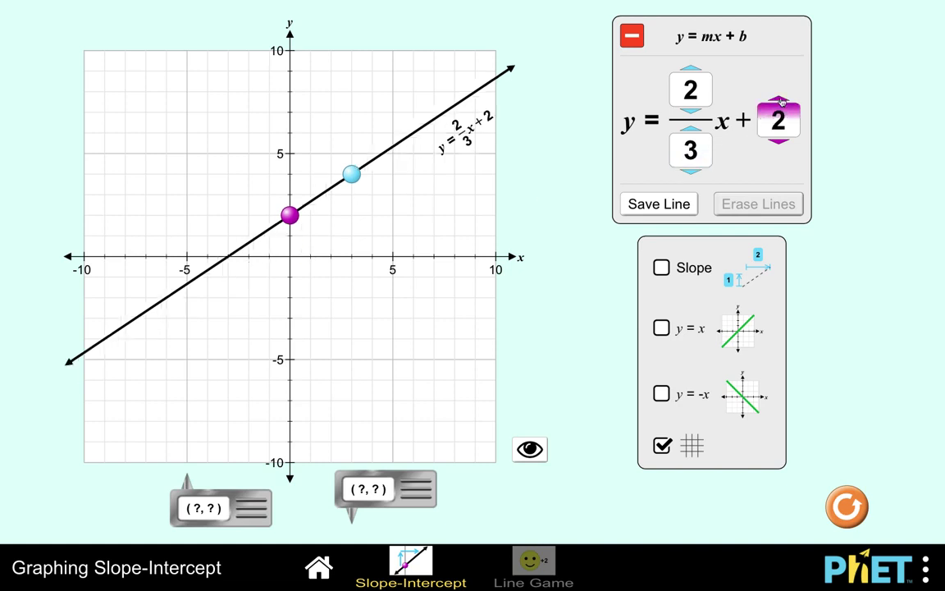
{"action": "left_click", "coordinate": [780, 100]}
{"action": "left_click", "coordinate": [780, 101]}
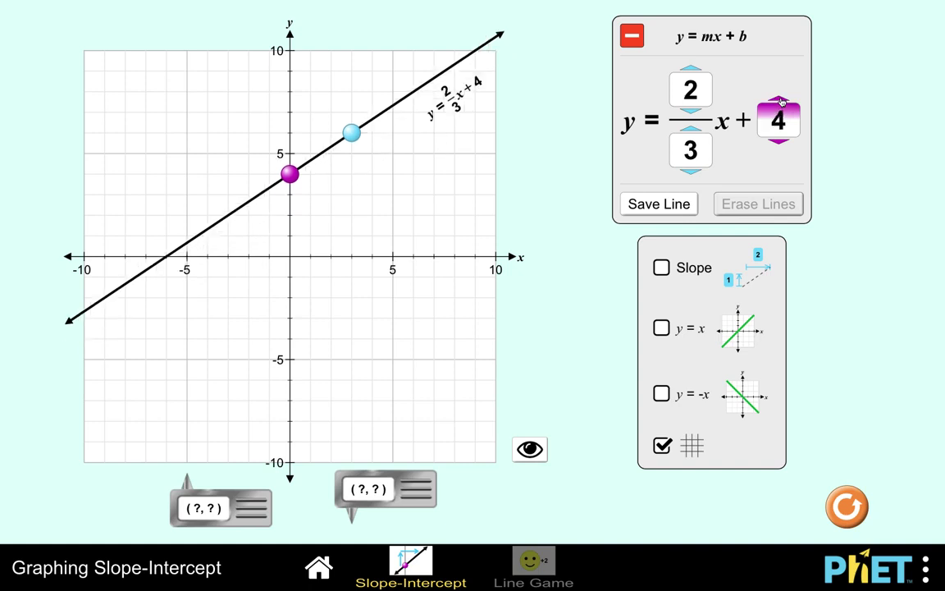
{"action": "left_click", "coordinate": [780, 101]}
{"action": "left_click", "coordinate": [780, 101]}
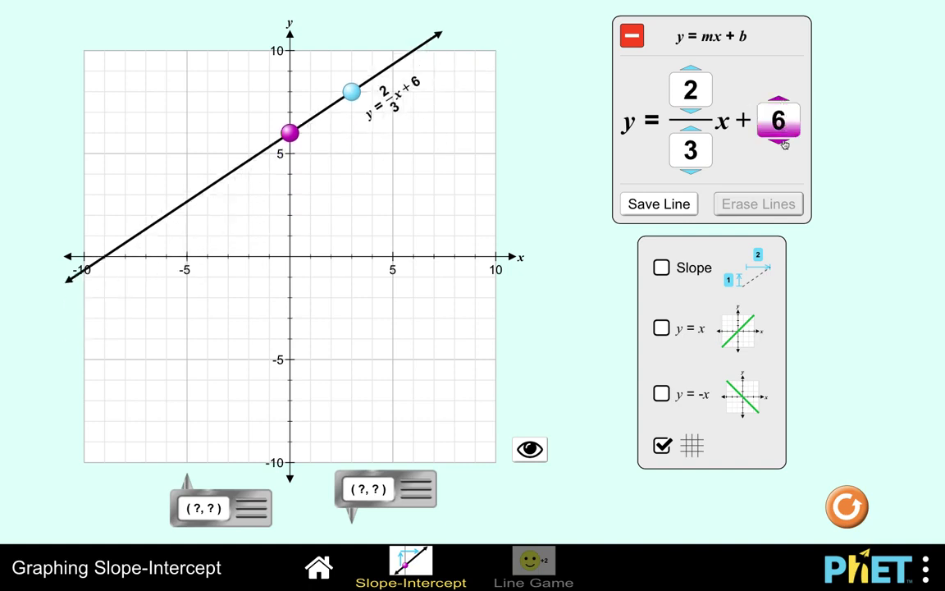
Shift the line's y-intercept down to -6, up to 4, and finally to 2.
{"action": "left_click_drag", "start_coordinate": [782, 142], "coordinate": [783, 143]}
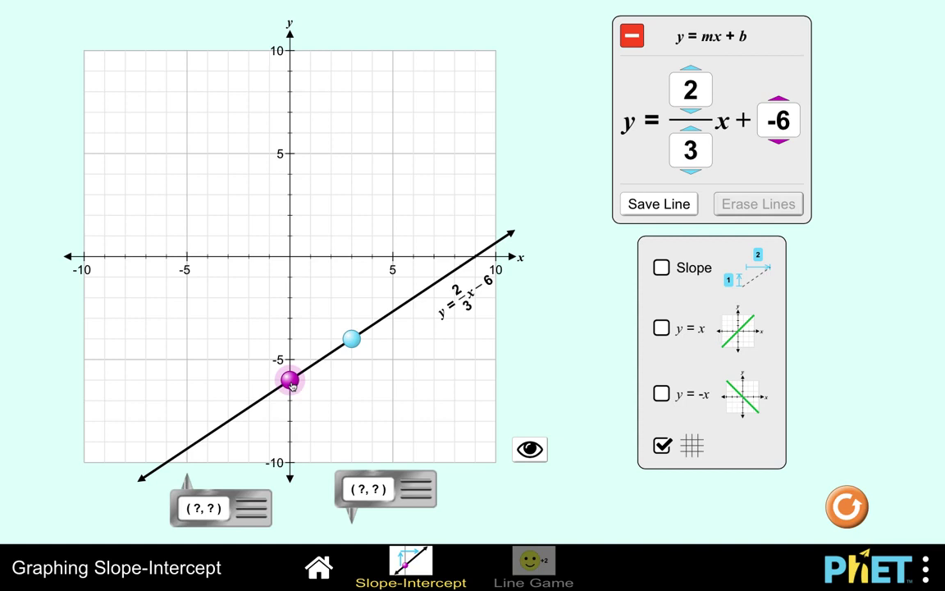
{"action": "left_click_drag", "start_coordinate": [292, 385], "coordinate": [291, 174]}
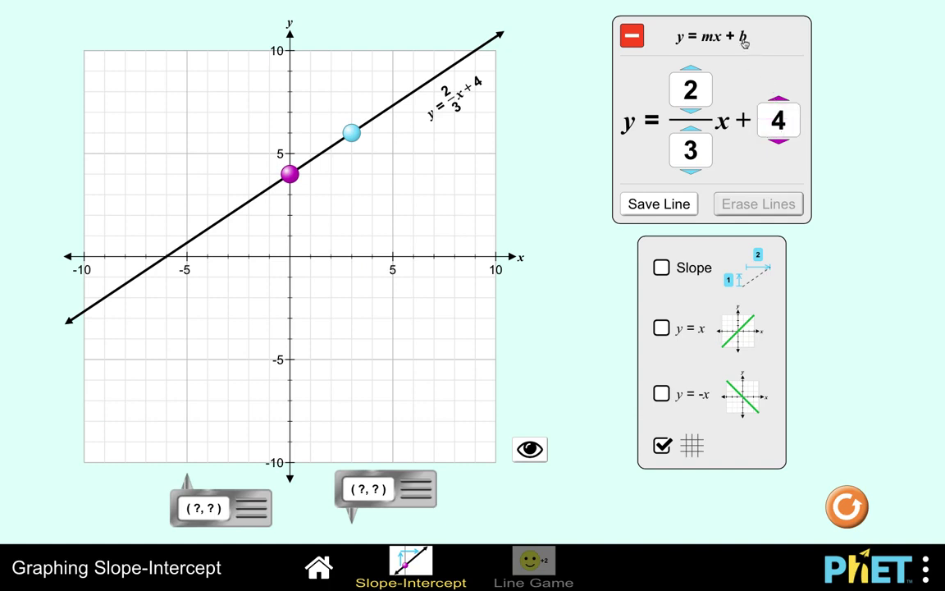
{"action": "left_click_drag", "start_coordinate": [291, 174], "coordinate": [293, 217]}
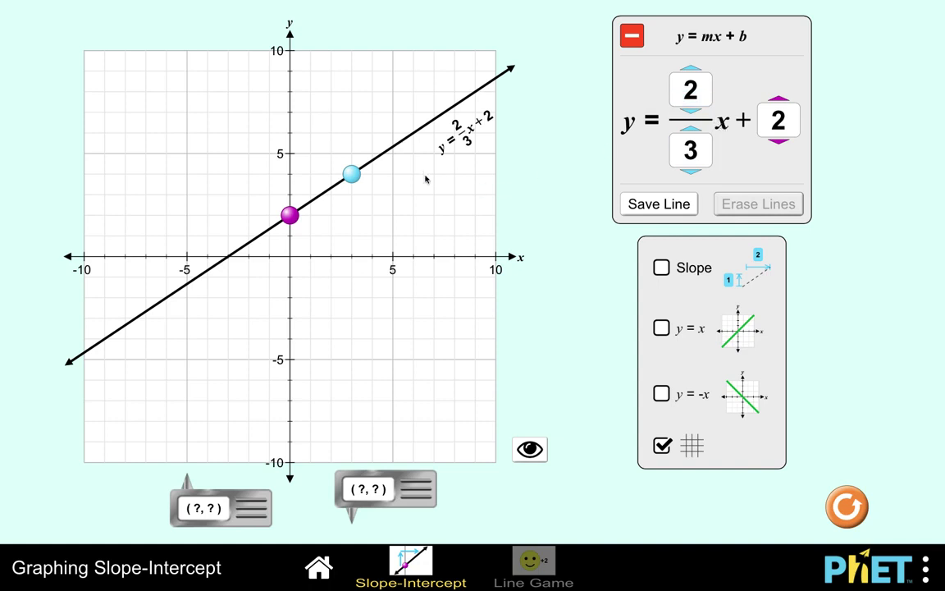
Set the slope numerator to 5 for a steeper rising line.
{"action": "left_click", "coordinate": [693, 74]}
{"action": "left_click", "coordinate": [693, 74]}
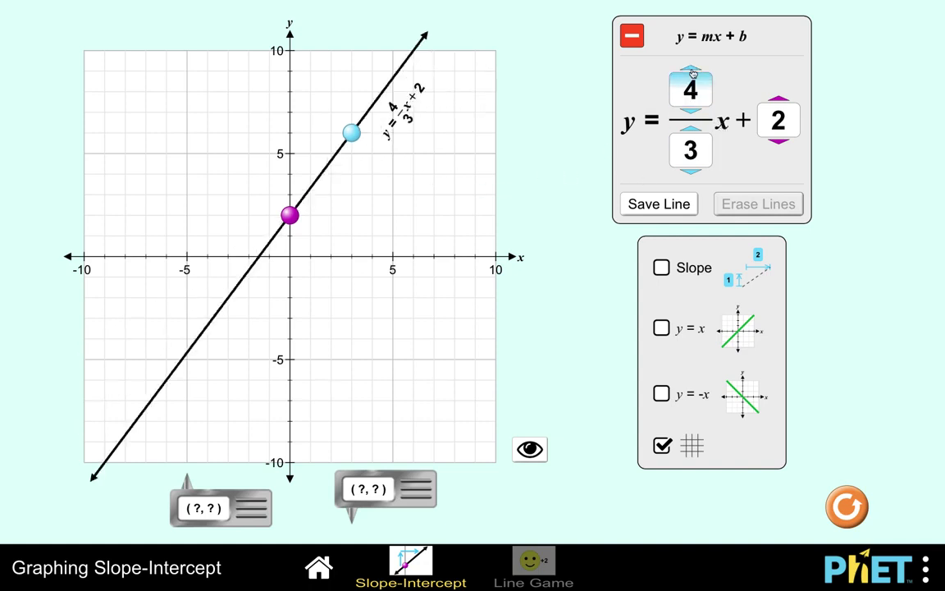
{"action": "left_click", "coordinate": [693, 74]}
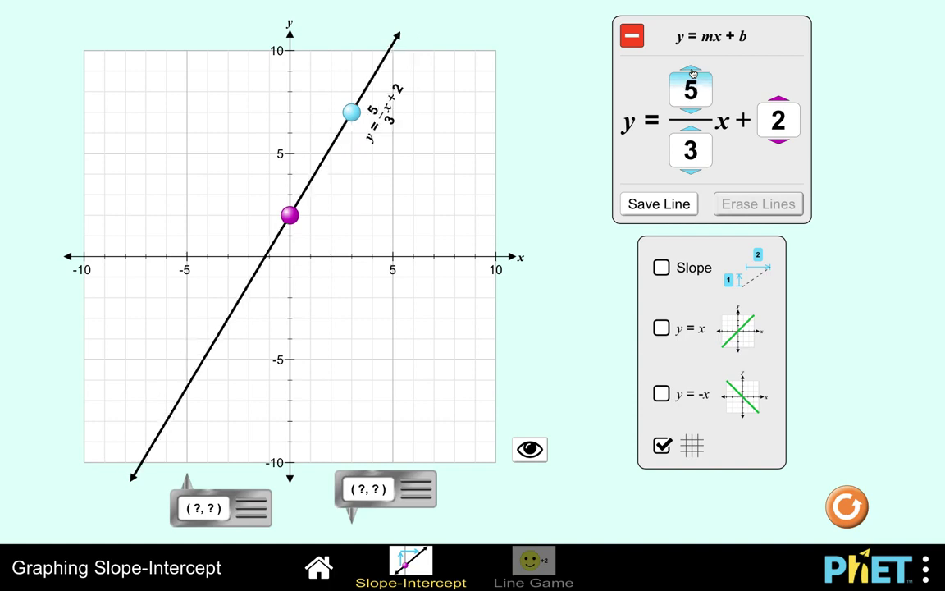
Lower the slope numerator past -1 and further into negative values to make the line fall steeply.
{"action": "left_click", "coordinate": [694, 112]}
{"action": "left_click", "coordinate": [694, 113]}
{"action": "left_click", "coordinate": [694, 114]}
{"action": "left_click", "coordinate": [694, 114]}
{"action": "left_click", "coordinate": [694, 113]}
{"action": "left_click", "coordinate": [694, 114]}
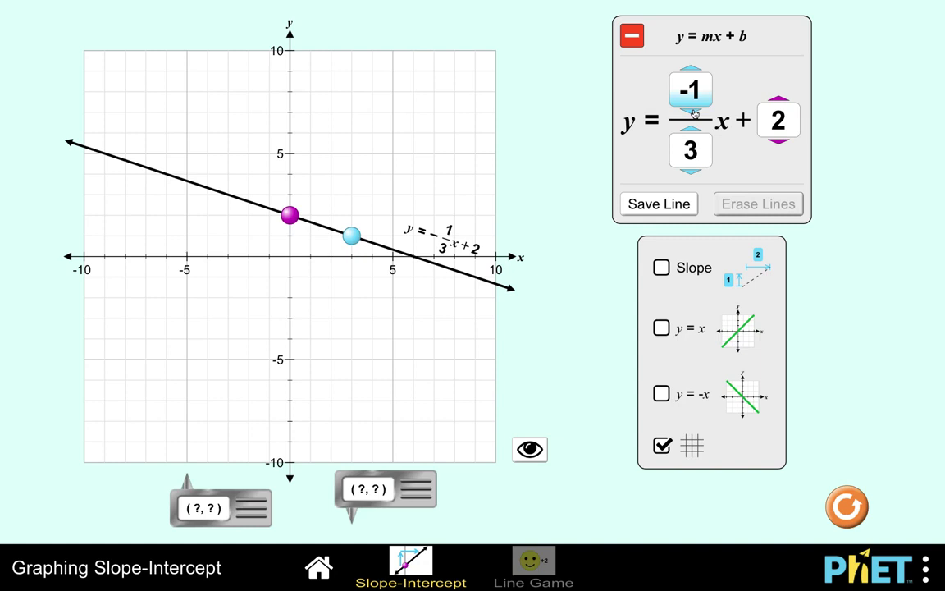
{"action": "left_click", "coordinate": [694, 113]}
{"action": "left_click", "coordinate": [694, 114]}
{"action": "left_click", "coordinate": [694, 114]}
{"action": "left_click", "coordinate": [694, 113]}
{"action": "left_click", "coordinate": [694, 113]}
{"action": "left_click", "coordinate": [694, 113]}
{"action": "left_click", "coordinate": [694, 113]}
Raise the slope numerator from negative values up to 7.
{"action": "left_click", "coordinate": [693, 72]}
{"action": "left_click", "coordinate": [693, 72]}
{"action": "left_click", "coordinate": [693, 72]}
{"action": "left_click", "coordinate": [693, 73]}
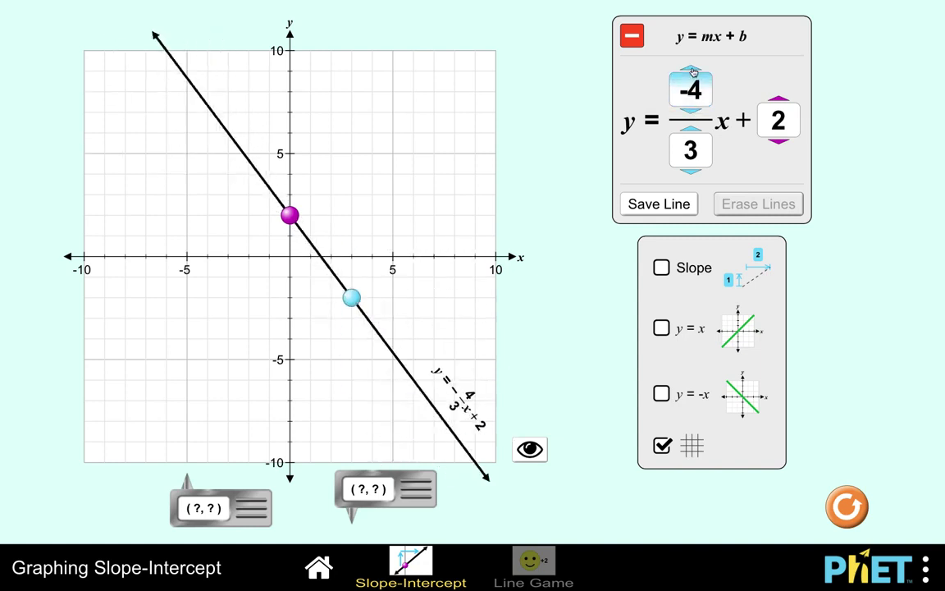
{"action": "left_click", "coordinate": [693, 72]}
{"action": "left_click", "coordinate": [694, 73]}
{"action": "left_click", "coordinate": [693, 72]}
{"action": "left_click", "coordinate": [693, 72]}
{"action": "left_click", "coordinate": [693, 72]}
{"action": "left_click", "coordinate": [693, 72]}
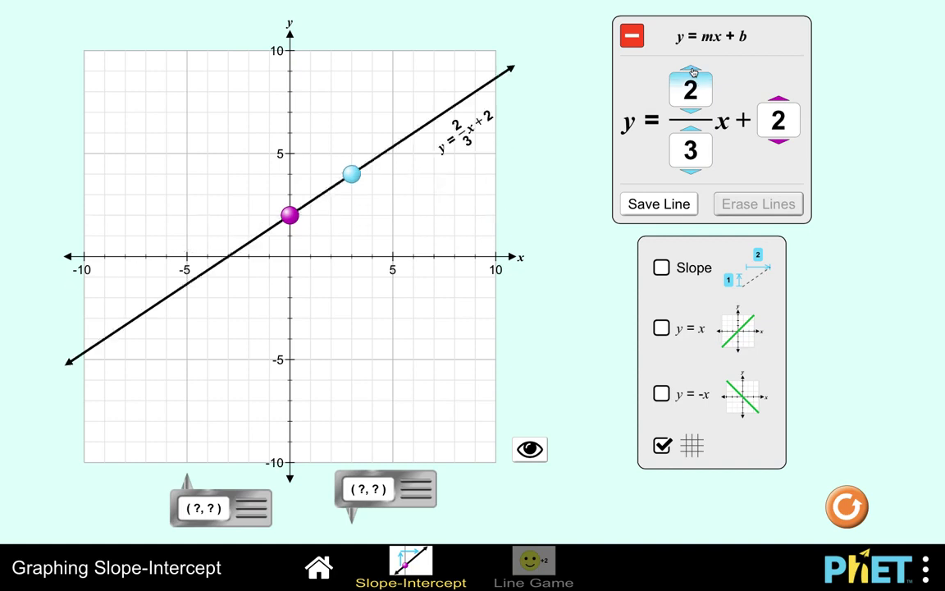
{"action": "left_click", "coordinate": [693, 72]}
{"action": "left_click", "coordinate": [693, 72]}
{"action": "left_click", "coordinate": [693, 72]}
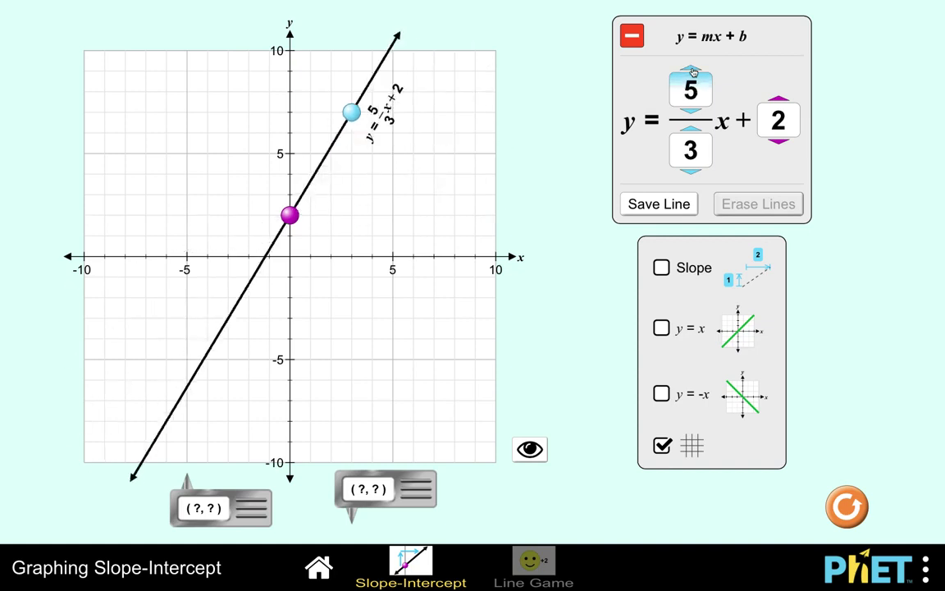
{"action": "left_click", "coordinate": [694, 72]}
{"action": "left_click", "coordinate": [694, 72]}
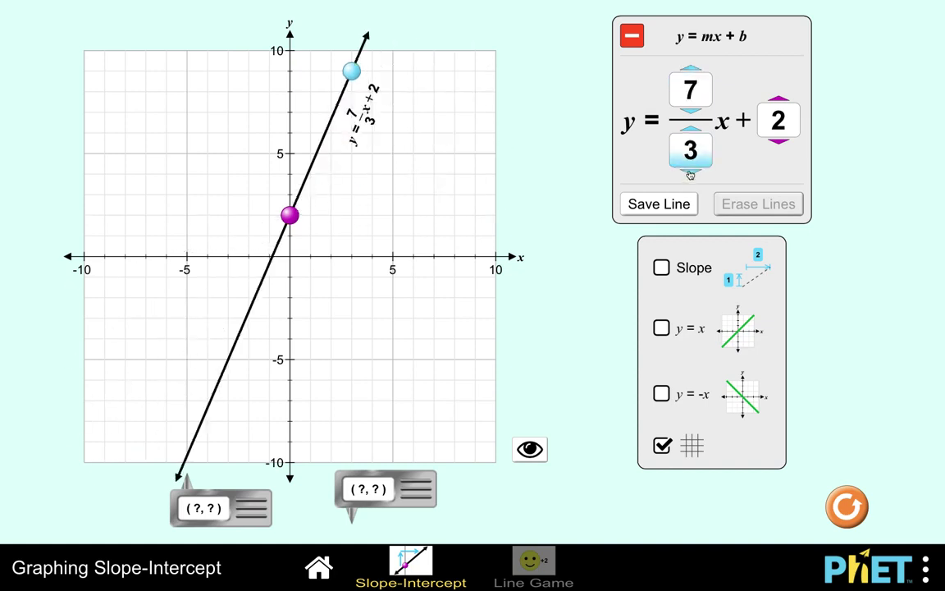
Lower the slope denominator to 0 to produce a vertical line.
{"action": "left_click", "coordinate": [690, 173]}
{"action": "left_click", "coordinate": [689, 173]}
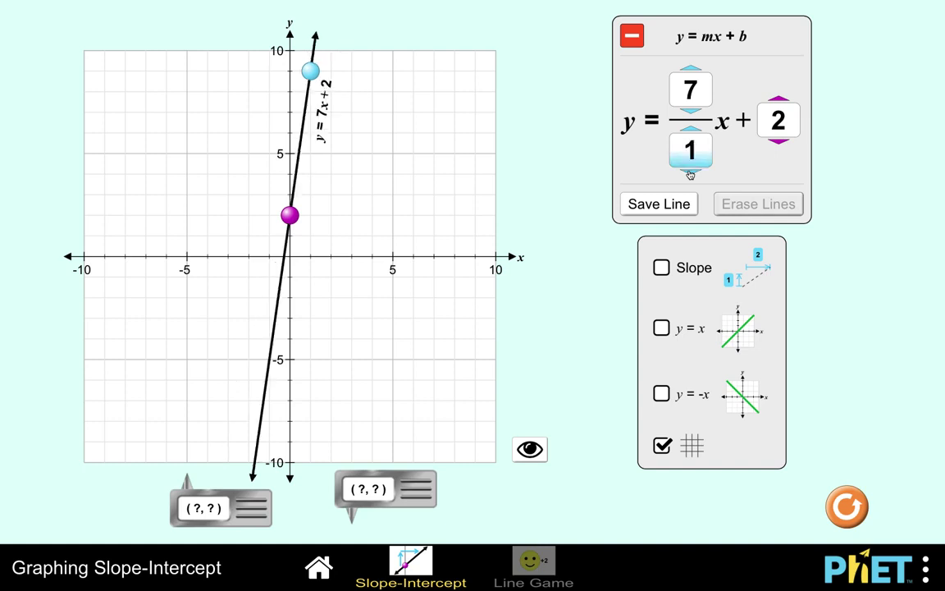
{"action": "left_click", "coordinate": [690, 173]}
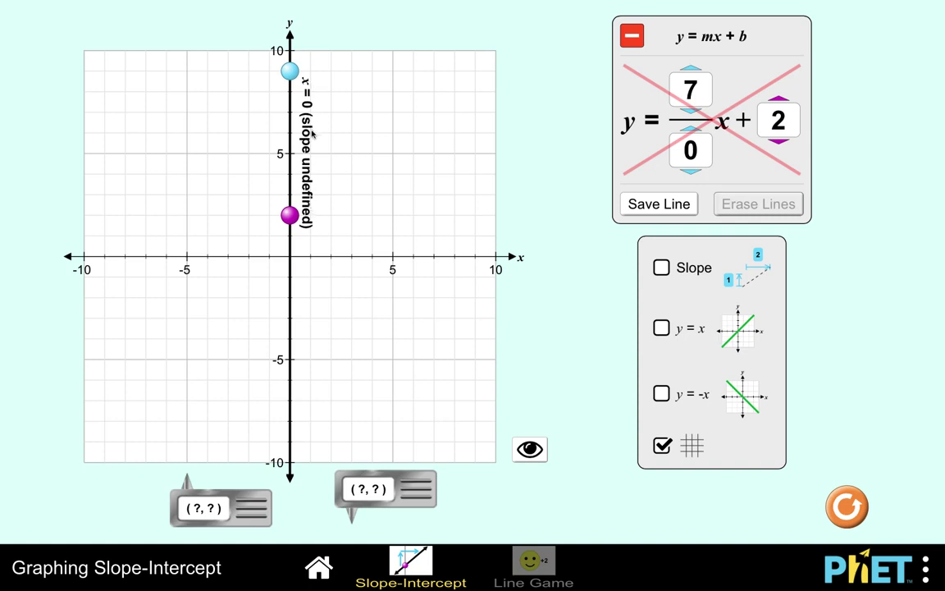
Lower the slope denominator further to -7, keeping the numerator at 7.
{"action": "left_click", "coordinate": [690, 173]}
{"action": "left_click", "coordinate": [690, 173]}
{"action": "left_click", "coordinate": [690, 173]}
{"action": "left_click", "coordinate": [690, 173]}
{"action": "left_click", "coordinate": [689, 173]}
{"action": "left_click", "coordinate": [689, 173]}
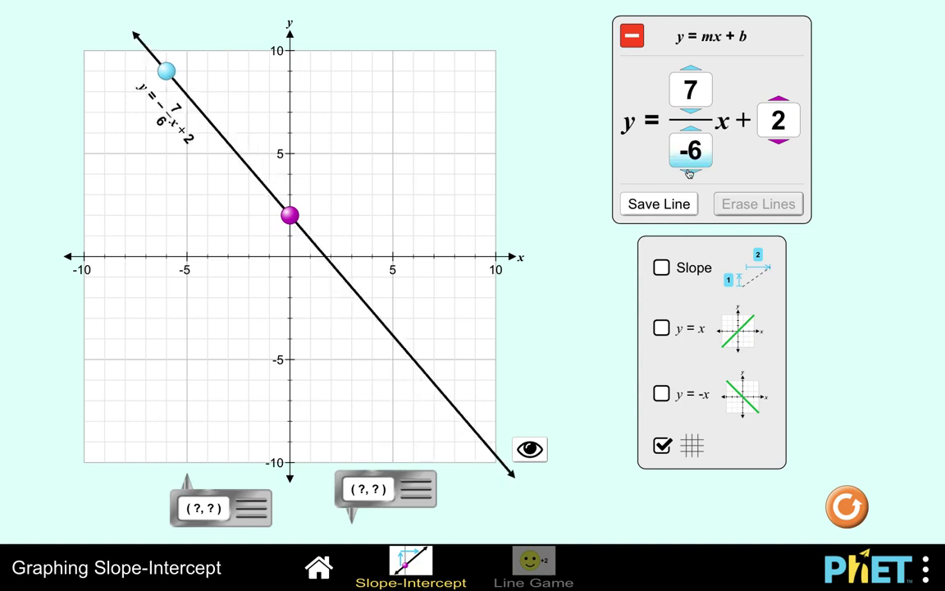
{"action": "left_click", "coordinate": [690, 173]}
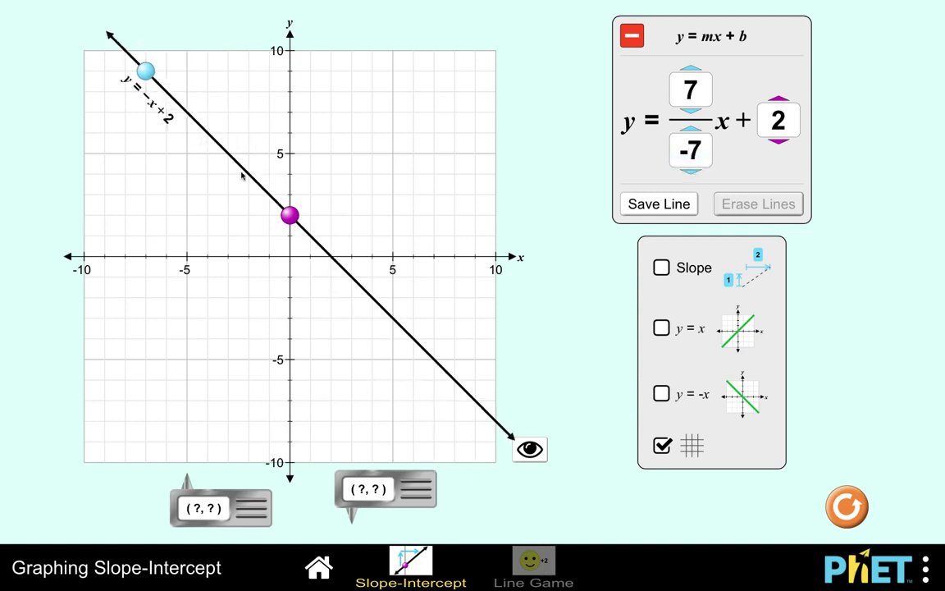
Move the line's slope point around the grid, finishing at a rise of 3 and a run of 3.
{"action": "left_click_drag", "start_coordinate": [145, 71], "coordinate": [257, 124]}
{"action": "left_click_drag", "start_coordinate": [326, 145], "coordinate": [306, 188]}
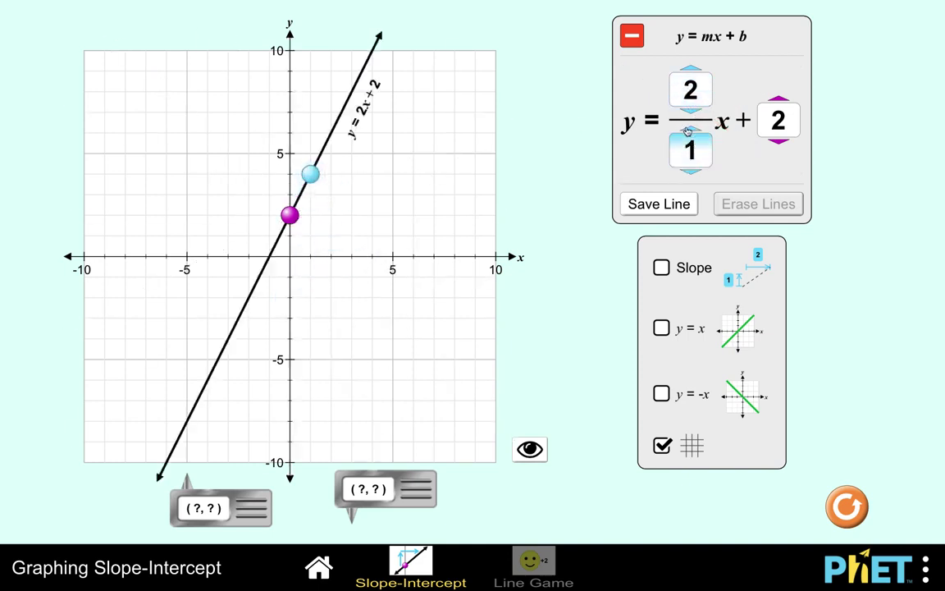
{"action": "left_click_drag", "start_coordinate": [310, 174], "coordinate": [351, 153]}
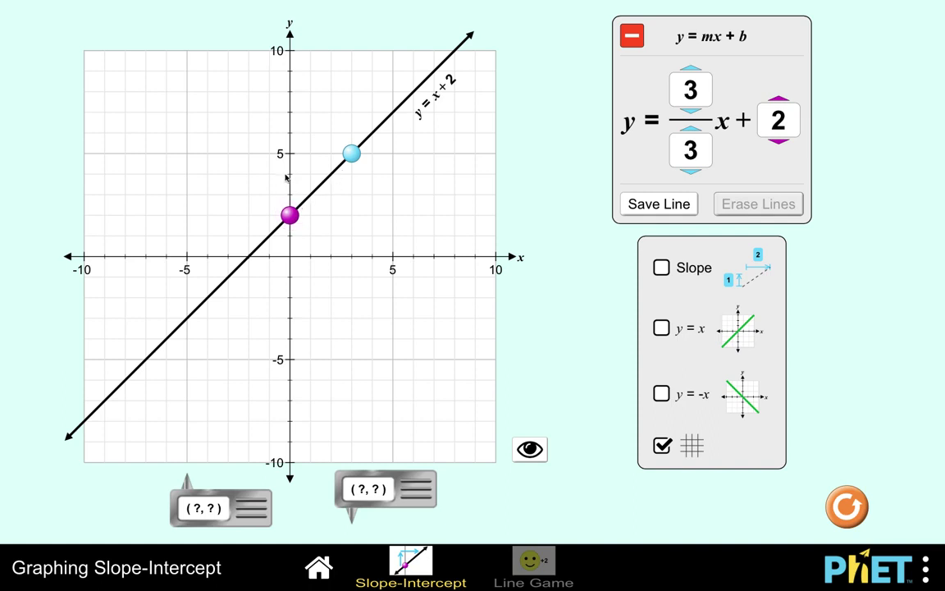
Show the slope's rise and run on the graph and raise the slope point to make the slope 5/3.
{"action": "left_click", "coordinate": [662, 268]}
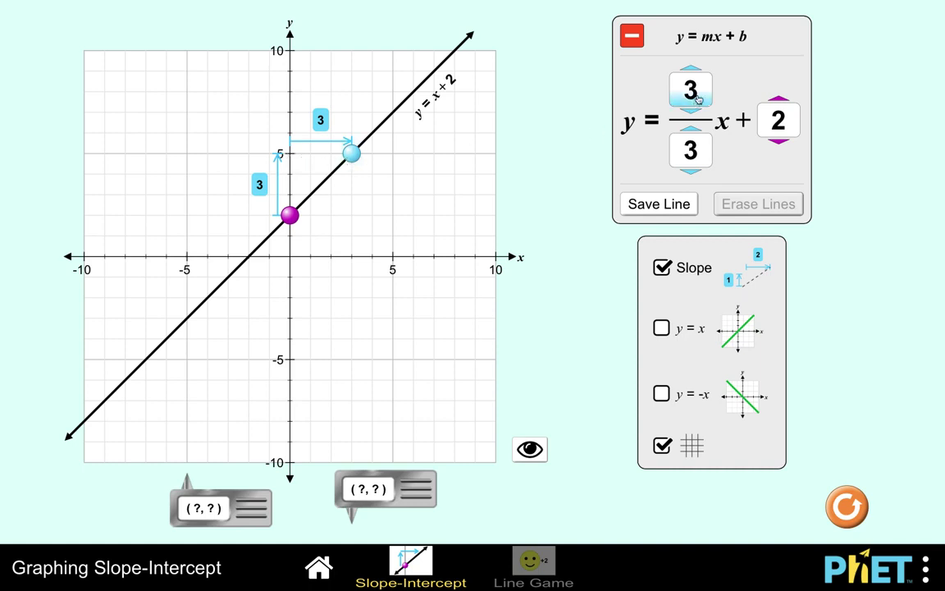
{"action": "left_click_drag", "start_coordinate": [352, 153], "coordinate": [352, 110]}
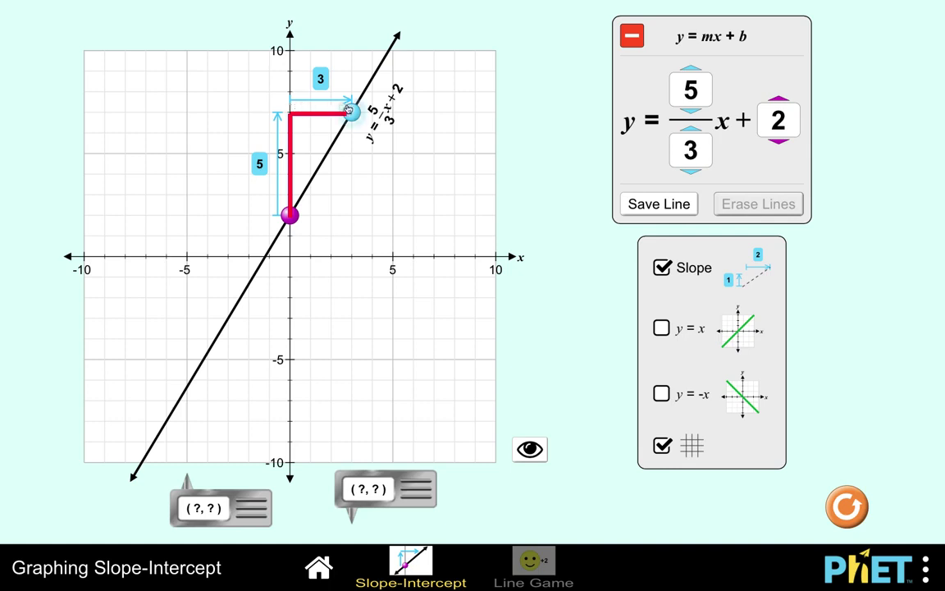
Move the y-intercept point down to -5 and back up to -2, shifting the line while keeping its slope.
{"action": "left_click_drag", "start_coordinate": [289, 215], "coordinate": [292, 357]}
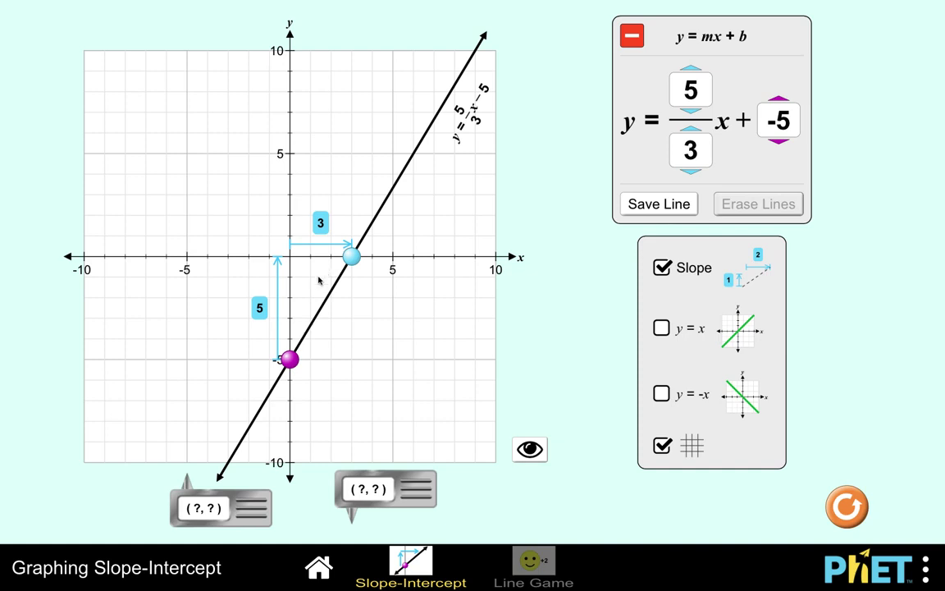
{"action": "right_click", "coordinate": [291, 356]}
{"action": "left_click_drag", "start_coordinate": [289, 361], "coordinate": [292, 297]}
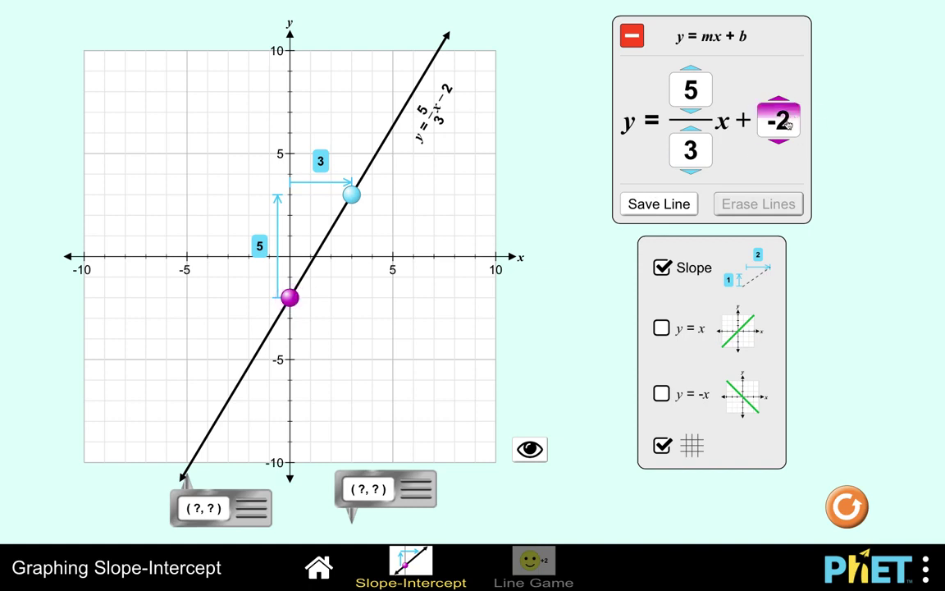
{"action": "left_click_drag", "start_coordinate": [290, 297], "coordinate": [305, 327]}
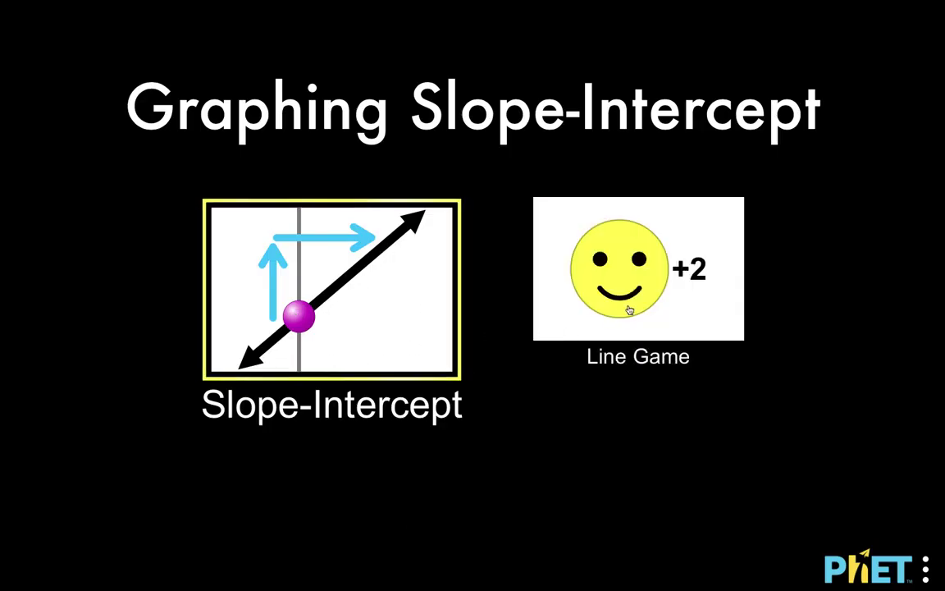
Open the Line Game and start Level 1.
{"action": "left_click", "coordinate": [657, 288]}
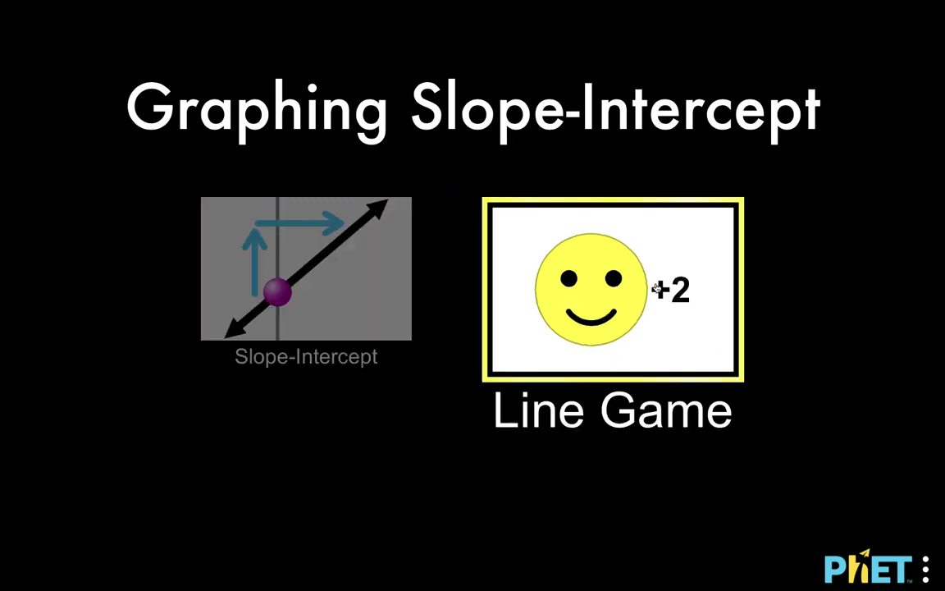
{"action": "left_click", "coordinate": [657, 288]}
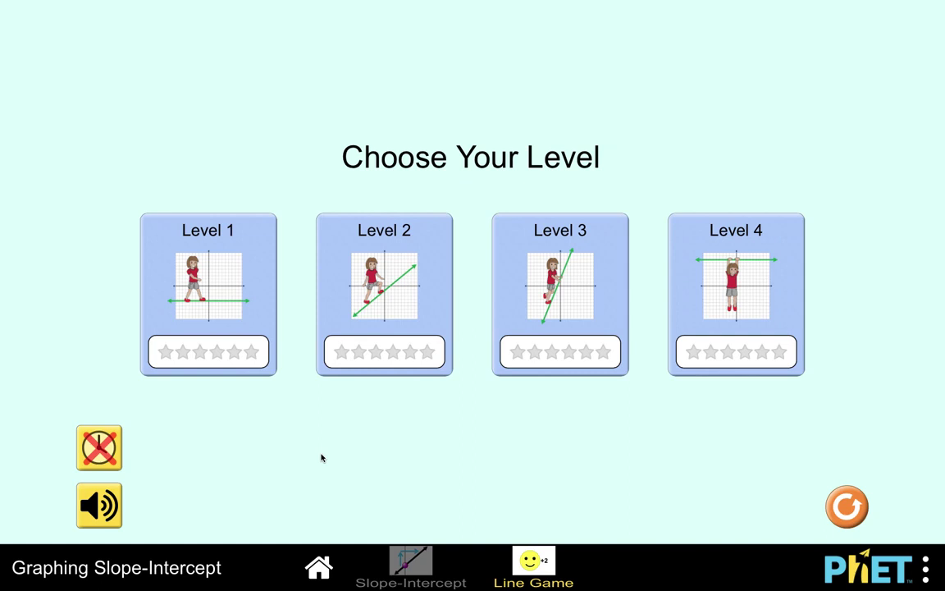
{"action": "left_click", "coordinate": [216, 328]}
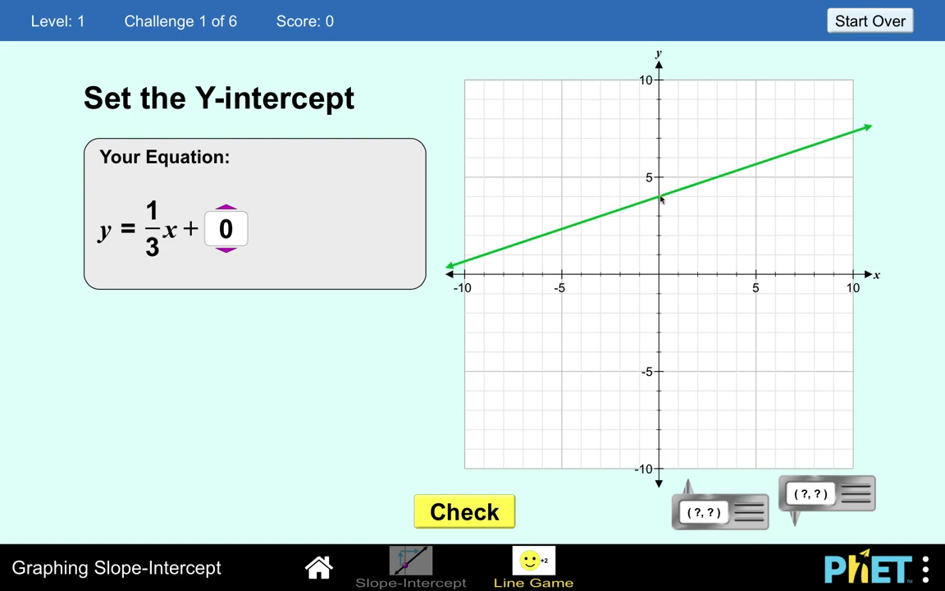
Answer the first two Level 1 challenges with y-intercepts of 4 and -3, checking each answer and continuing to challenge 3.
{"action": "left_click", "coordinate": [227, 212]}
{"action": "left_click", "coordinate": [228, 211]}
{"action": "left_click", "coordinate": [227, 211]}
{"action": "left_click", "coordinate": [227, 212]}
{"action": "left_click", "coordinate": [473, 515]}
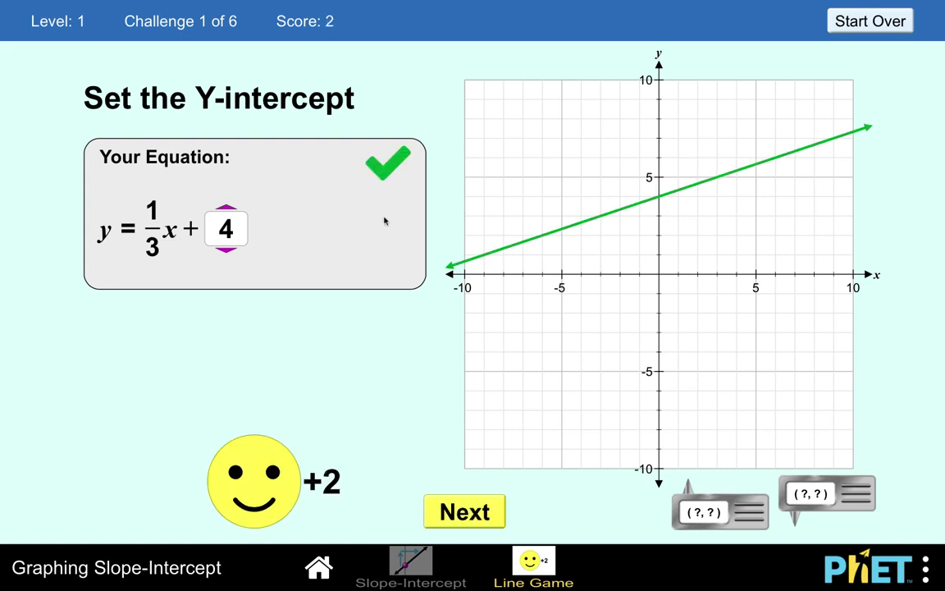
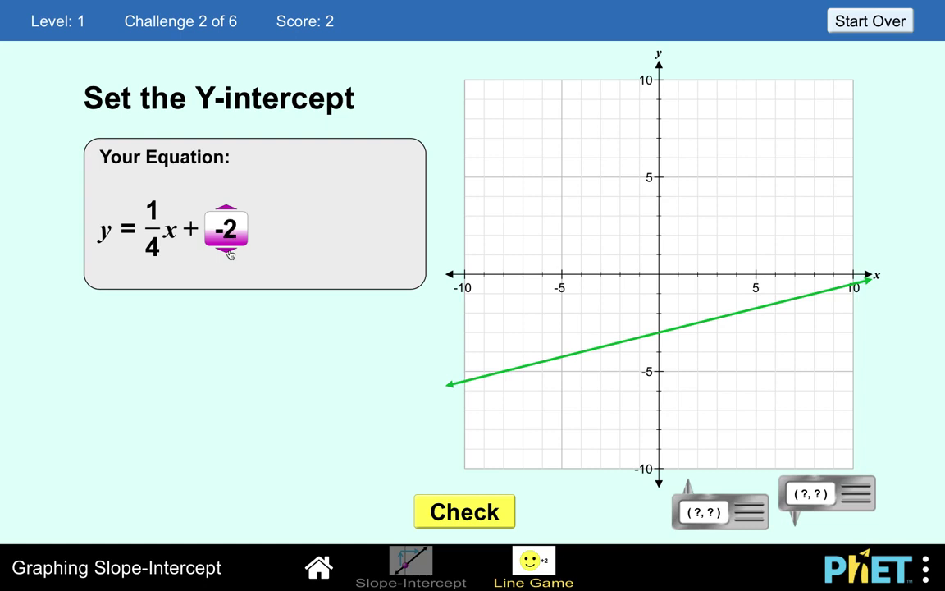
{"action": "left_click", "coordinate": [487, 513]}
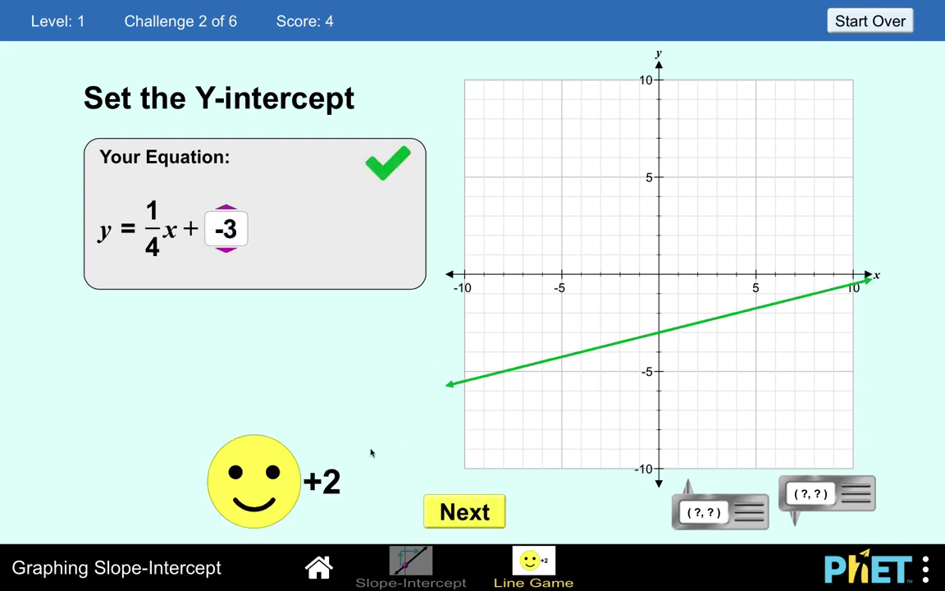
{"action": "left_click", "coordinate": [487, 511]}
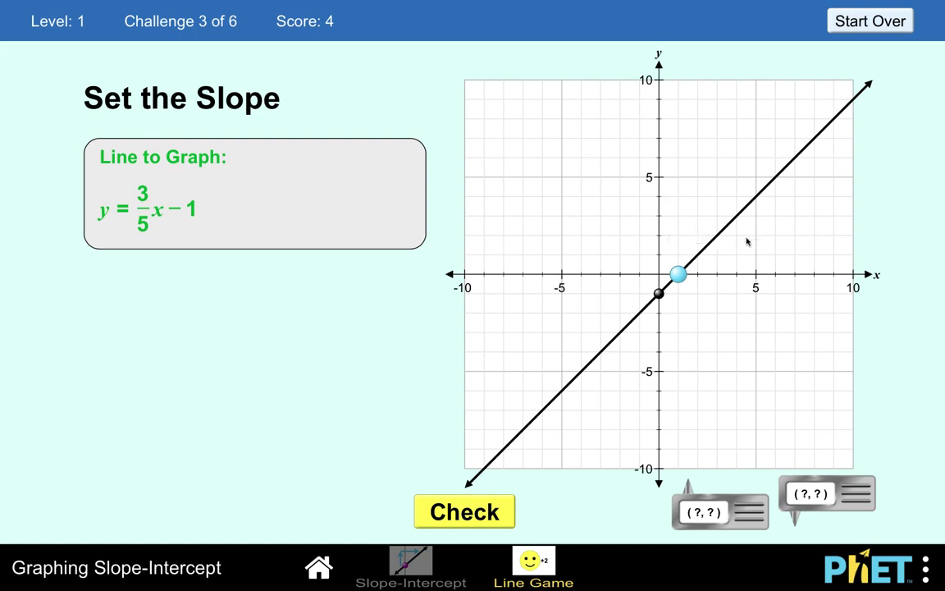
Graph y = 3/5x - 1 by moving the slope point to (5, 2), check the answer and continue to challenge 4.
{"action": "left_click_drag", "start_coordinate": [678, 274], "coordinate": [755, 238]}
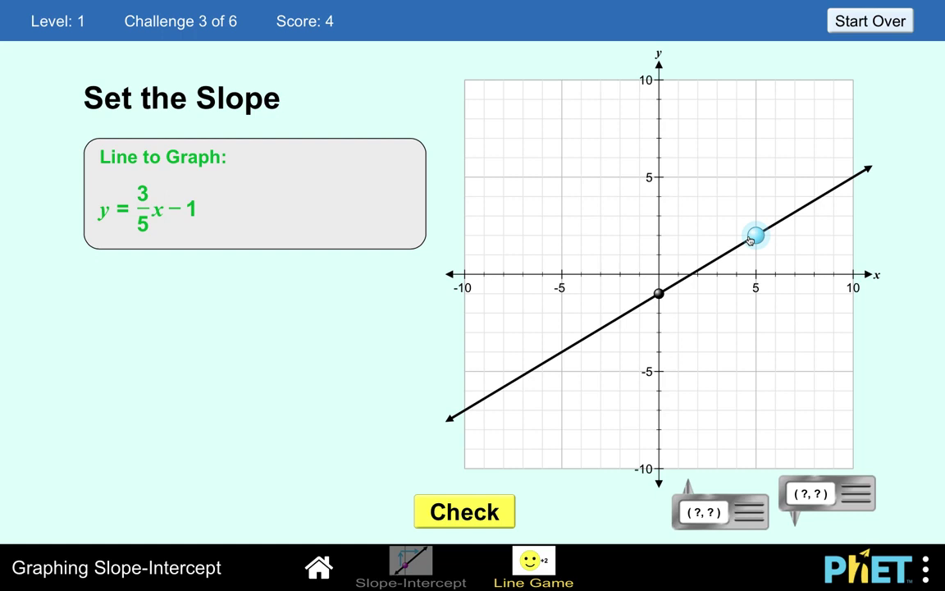
{"action": "left_click", "coordinate": [466, 515]}
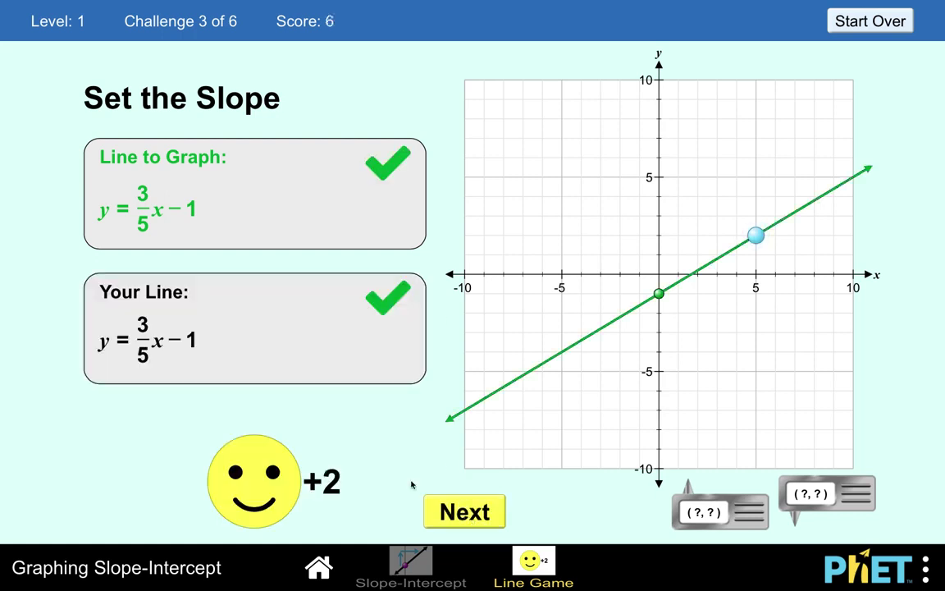
{"action": "left_click", "coordinate": [461, 520]}
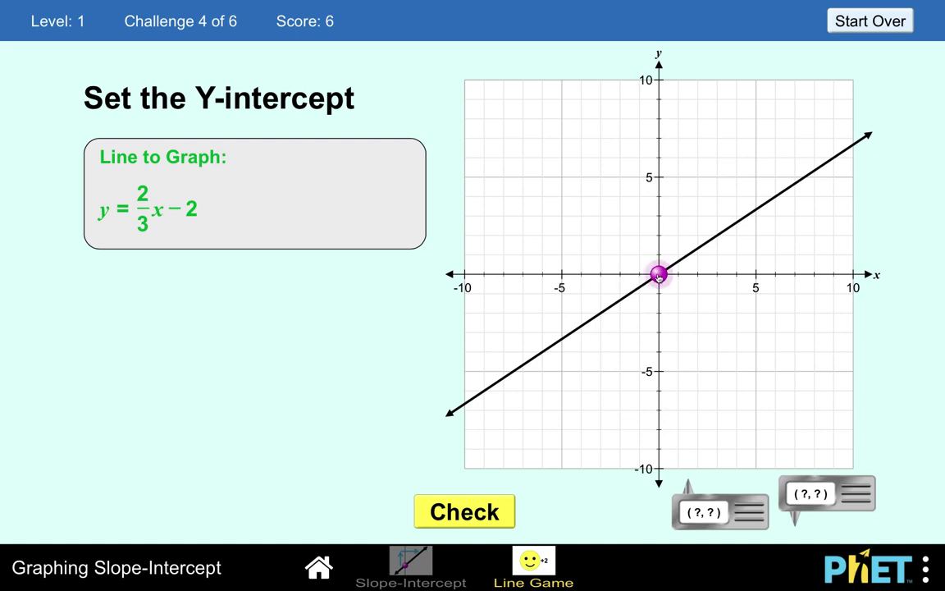
Graph y = 2/3x - 2 by moving the y-intercept point to -2, check the answer and continue to challenge 5.
{"action": "left_click_drag", "start_coordinate": [658, 276], "coordinate": [658, 314]}
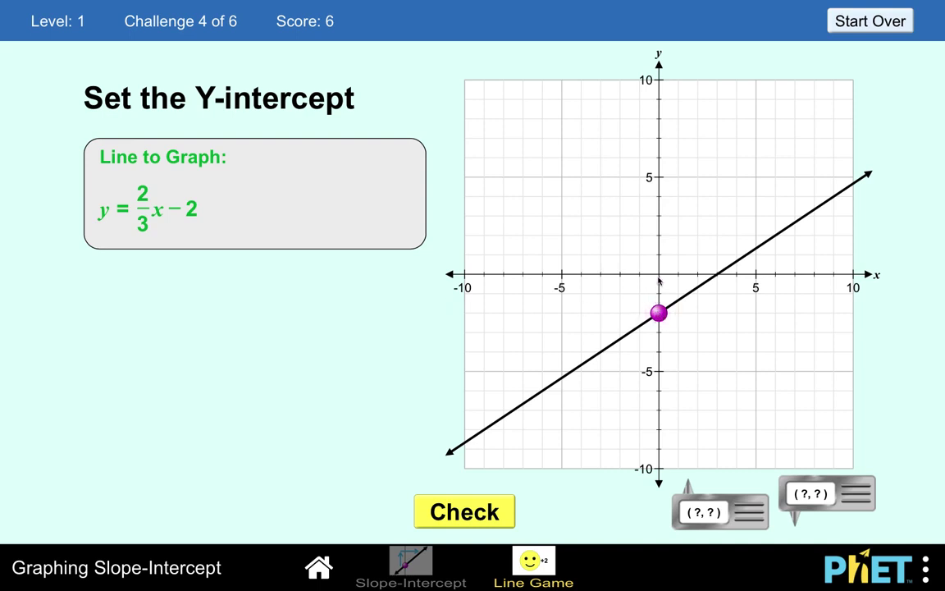
{"action": "left_click", "coordinate": [460, 511]}
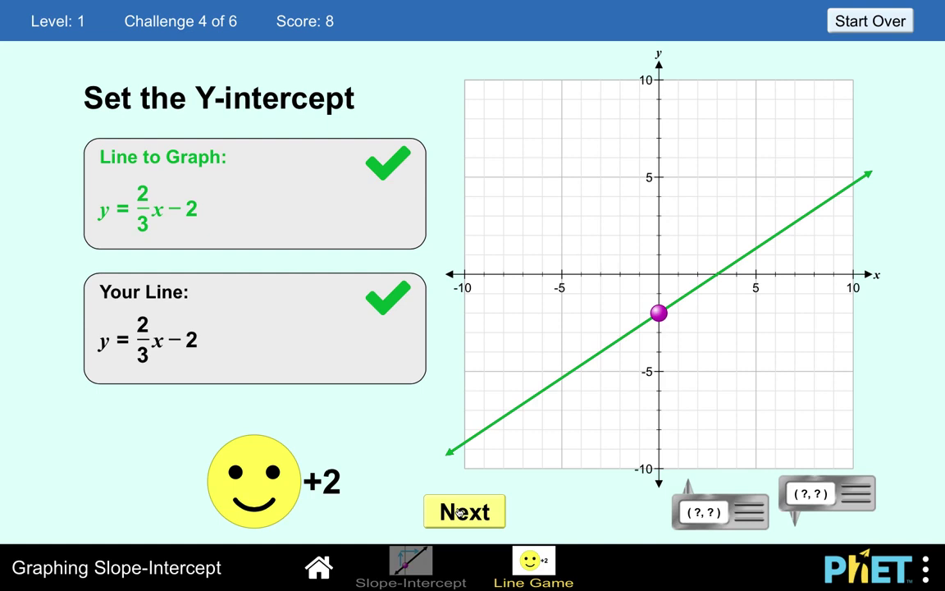
{"action": "left_click", "coordinate": [460, 512]}
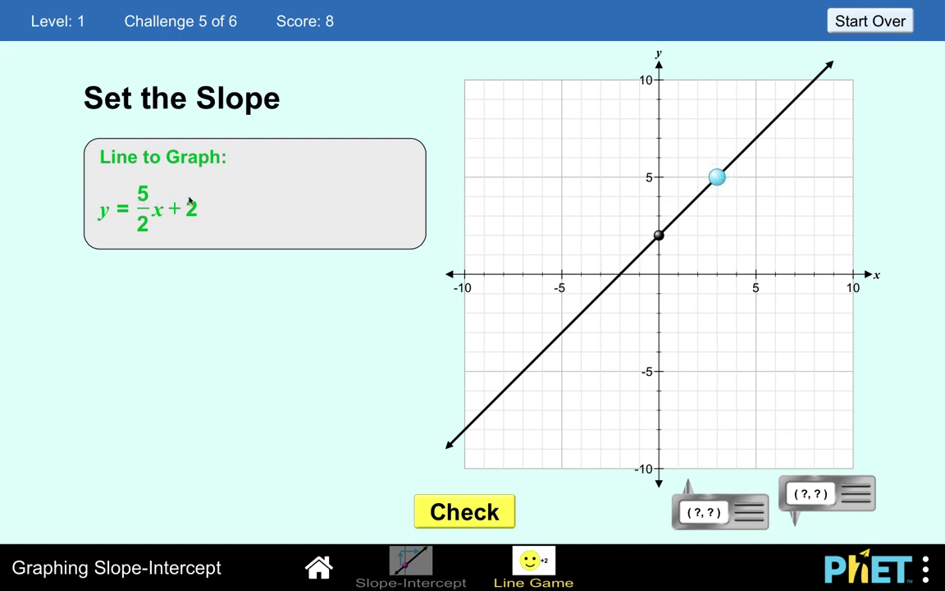
Graph y = 5/2x + 2 by moving the slope point to (2, 7), check the answer and continue to challenge 6.
{"action": "left_click_drag", "start_coordinate": [710, 182], "coordinate": [662, 223]}
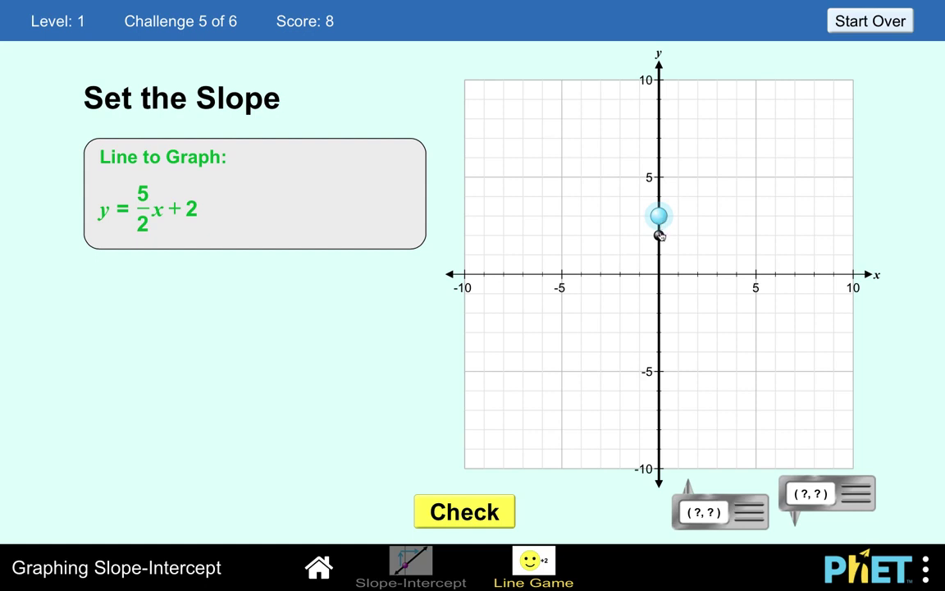
{"action": "left_click_drag", "start_coordinate": [660, 221], "coordinate": [661, 152]}
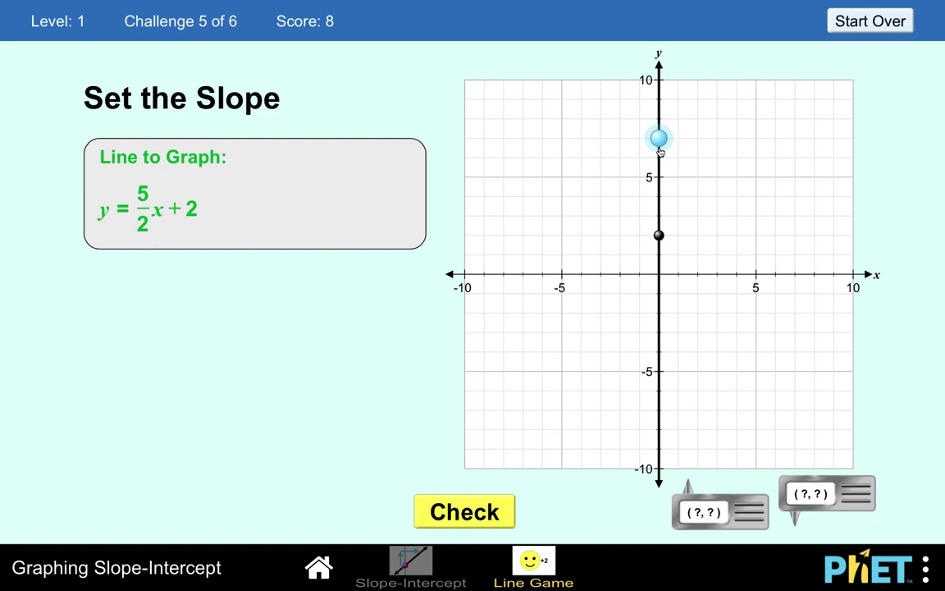
{"action": "left_click_drag", "start_coordinate": [660, 151], "coordinate": [688, 149]}
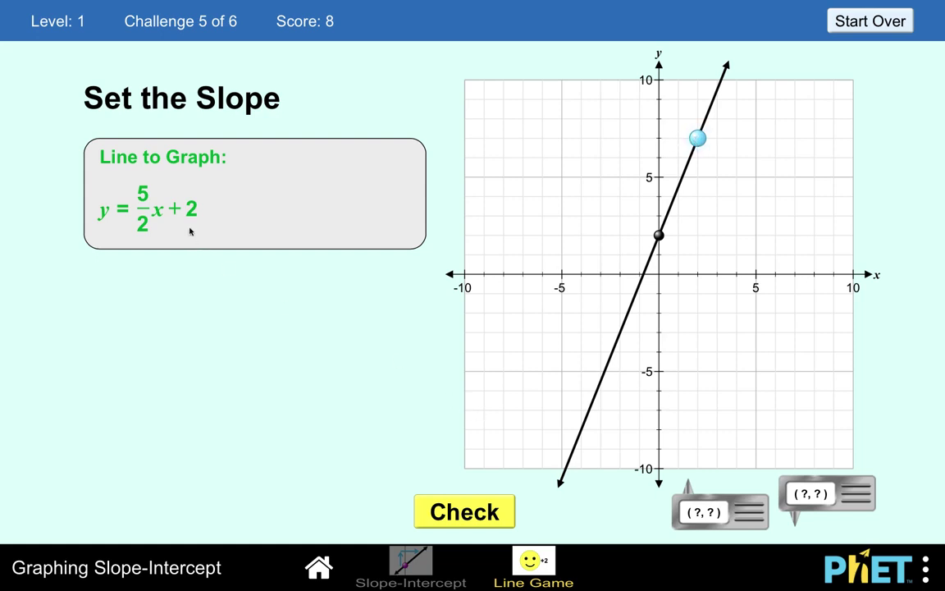
{"action": "left_click", "coordinate": [469, 517]}
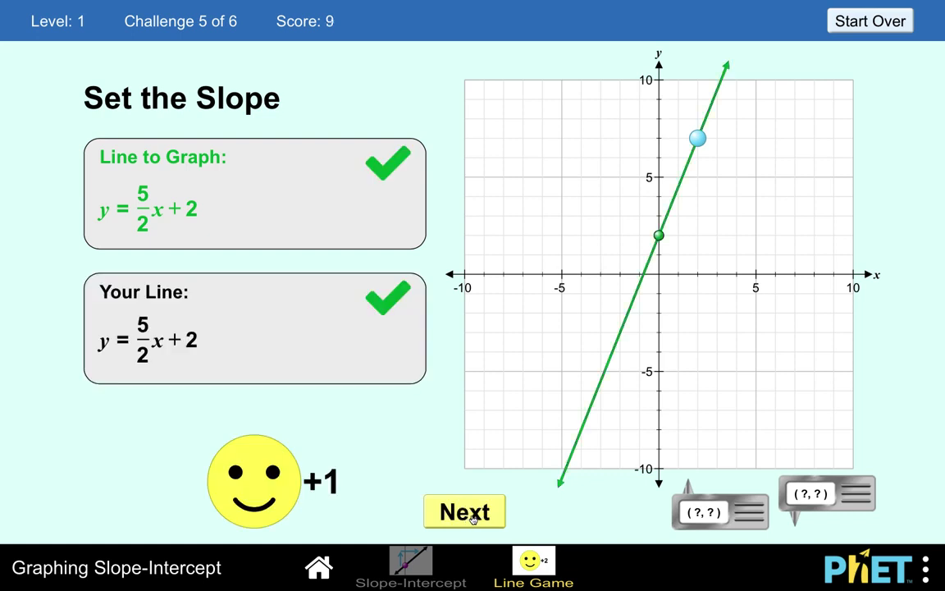
{"action": "left_click", "coordinate": [465, 514]}
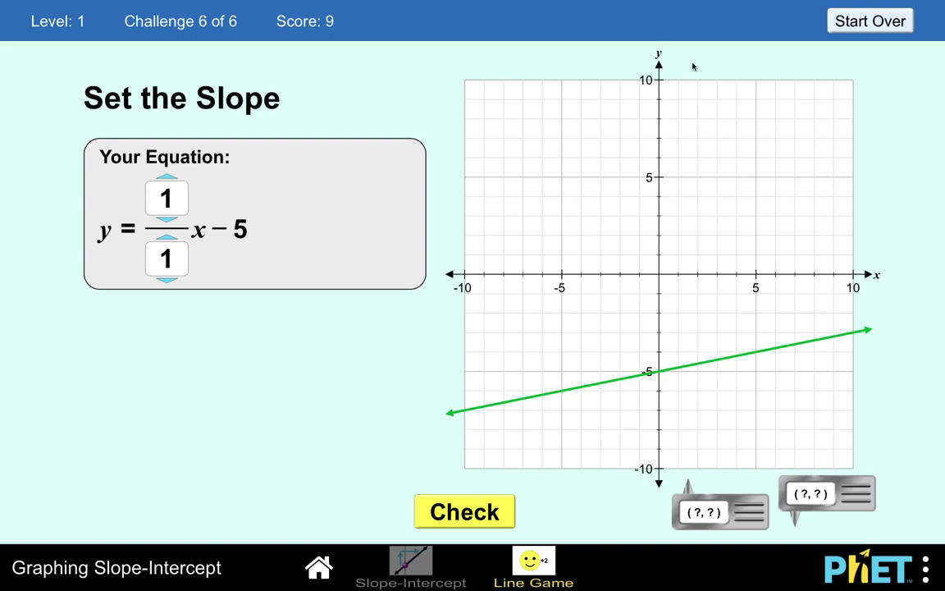
Leave Level 1 at challenge 6 and start Level 2.
{"action": "left_click", "coordinate": [871, 25]}
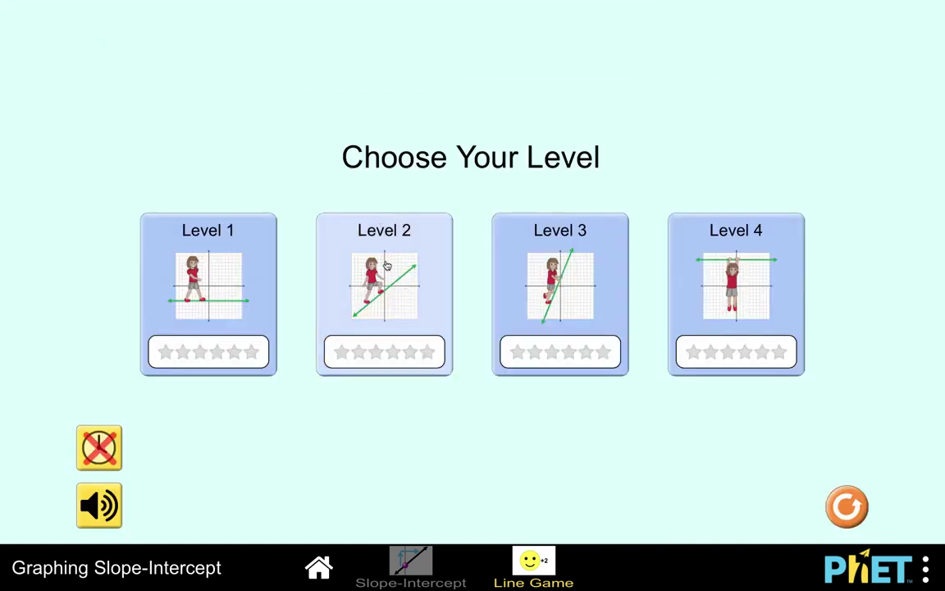
{"action": "left_click", "coordinate": [377, 321]}
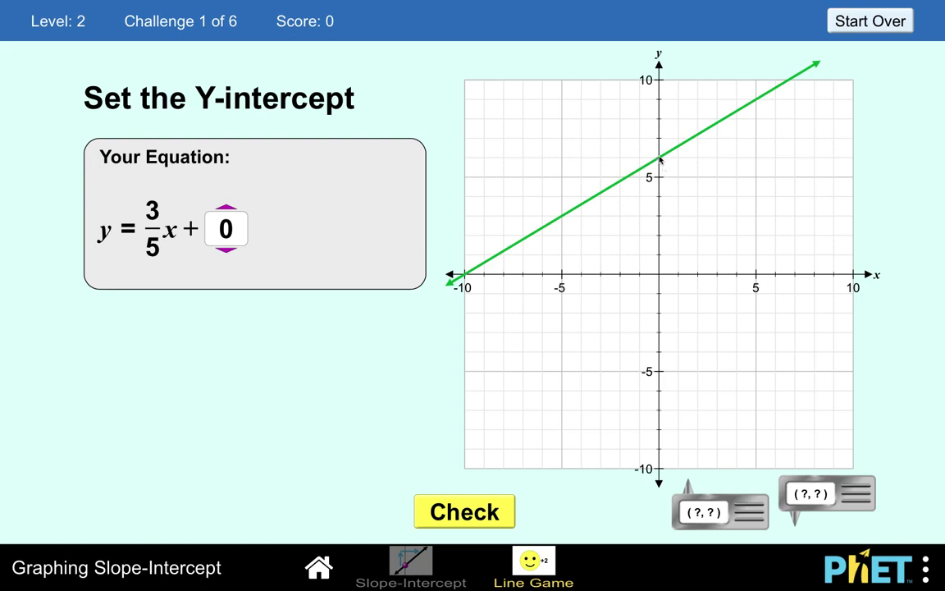
Set the equation's y-intercept to 6 in Level 2's first challenge, check the answer and continue to challenge 2.
{"action": "left_click", "coordinate": [223, 210]}
{"action": "left_click", "coordinate": [221, 212]}
{"action": "left_click", "coordinate": [222, 211]}
{"action": "left_click", "coordinate": [222, 211]}
{"action": "left_click", "coordinate": [221, 211]}
{"action": "left_click", "coordinate": [221, 211]}
{"action": "left_click", "coordinate": [481, 506]}
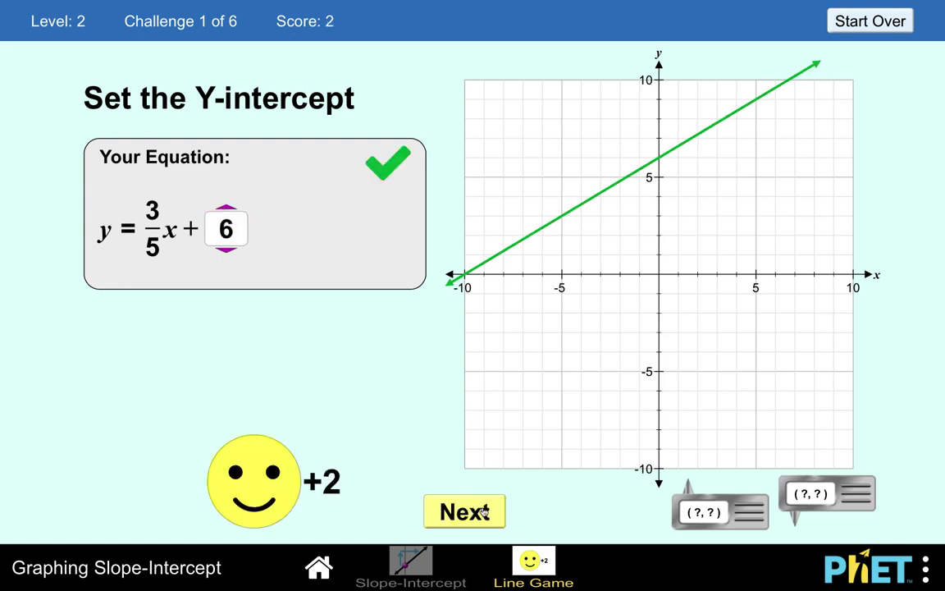
{"action": "left_click", "coordinate": [484, 512]}
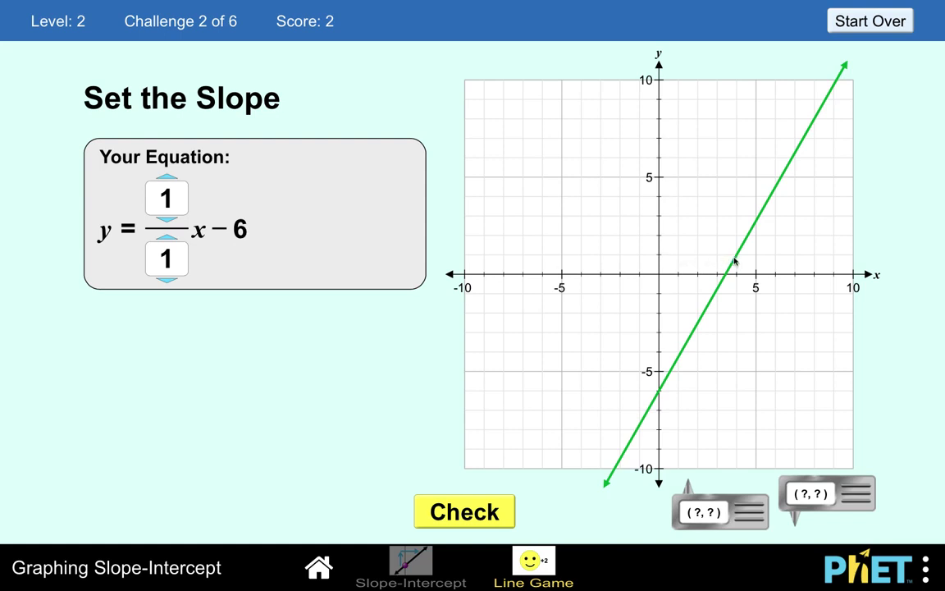
Set the equation's slope to 7/4 in challenge 2, check the answer and continue to challenge 3.
{"action": "left_click", "coordinate": [168, 179]}
{"action": "left_click", "coordinate": [168, 180]}
{"action": "left_click", "coordinate": [168, 180]}
{"action": "left_click", "coordinate": [168, 180]}
{"action": "left_click", "coordinate": [168, 180]}
{"action": "left_click", "coordinate": [169, 180]}
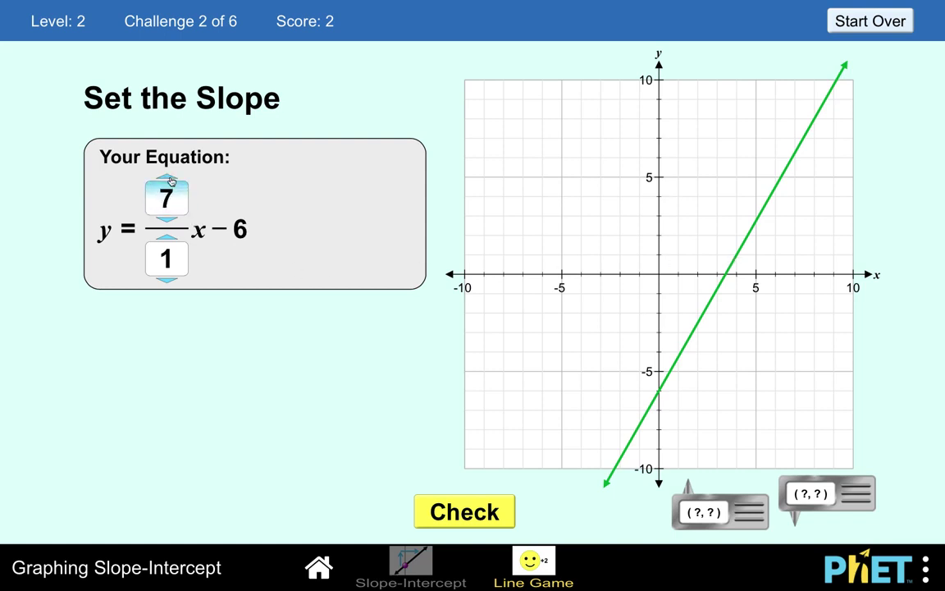
{"action": "left_click", "coordinate": [167, 238]}
{"action": "left_click", "coordinate": [167, 238]}
{"action": "left_click", "coordinate": [166, 238]}
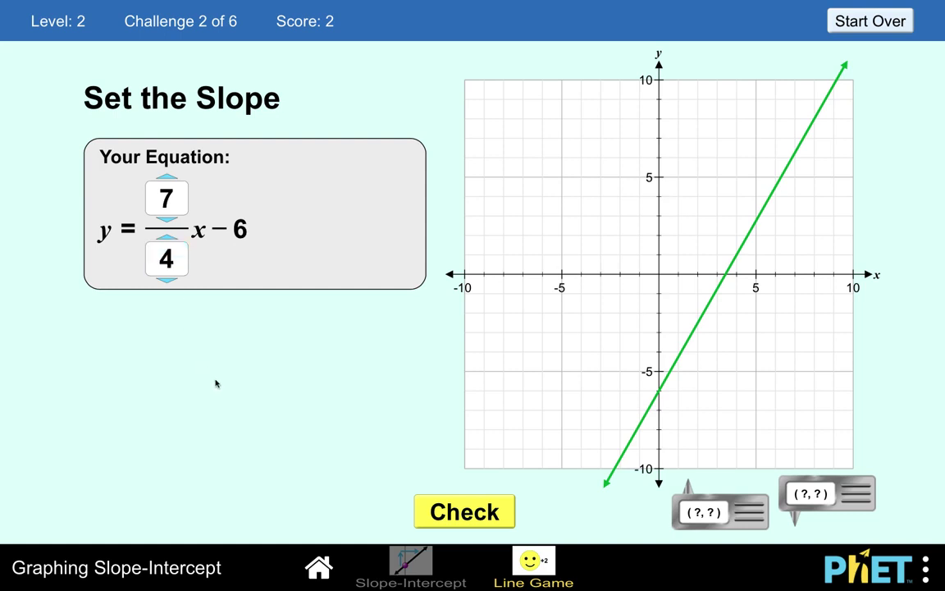
{"action": "left_click", "coordinate": [456, 521]}
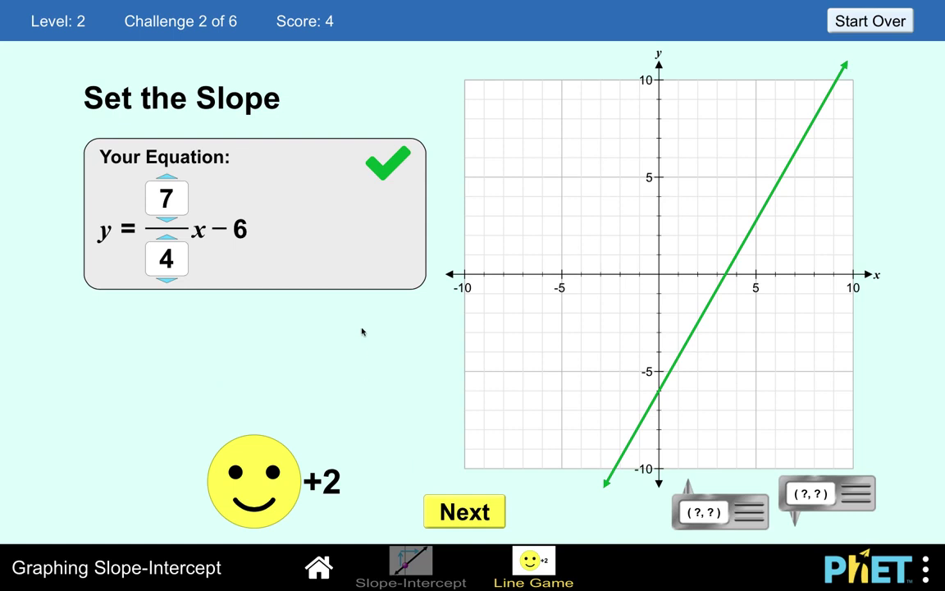
{"action": "left_click", "coordinate": [474, 516]}
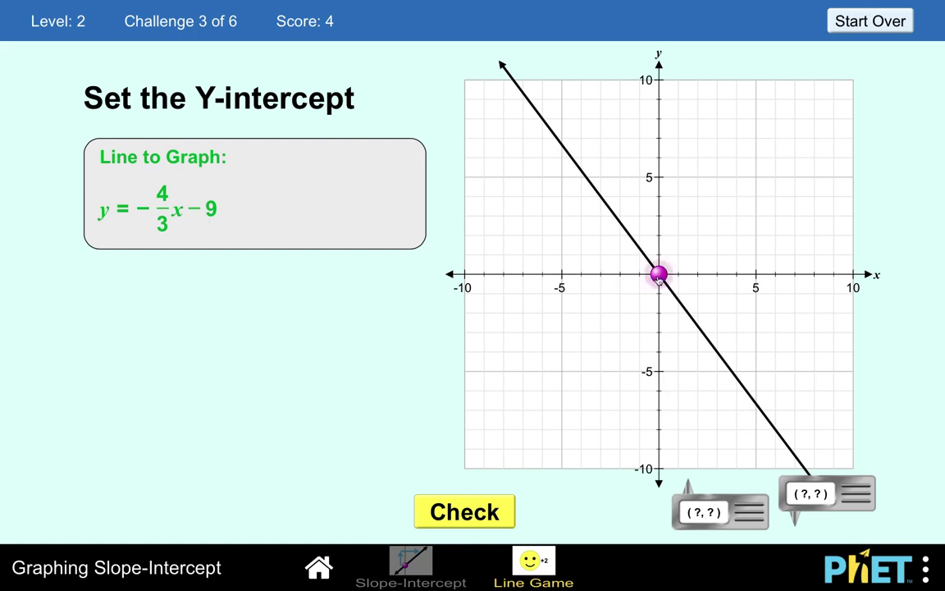
Graph y = -4/3x - 9 by moving the y-intercept point to -9, and check the answer.
{"action": "left_click_drag", "start_coordinate": [660, 279], "coordinate": [667, 450]}
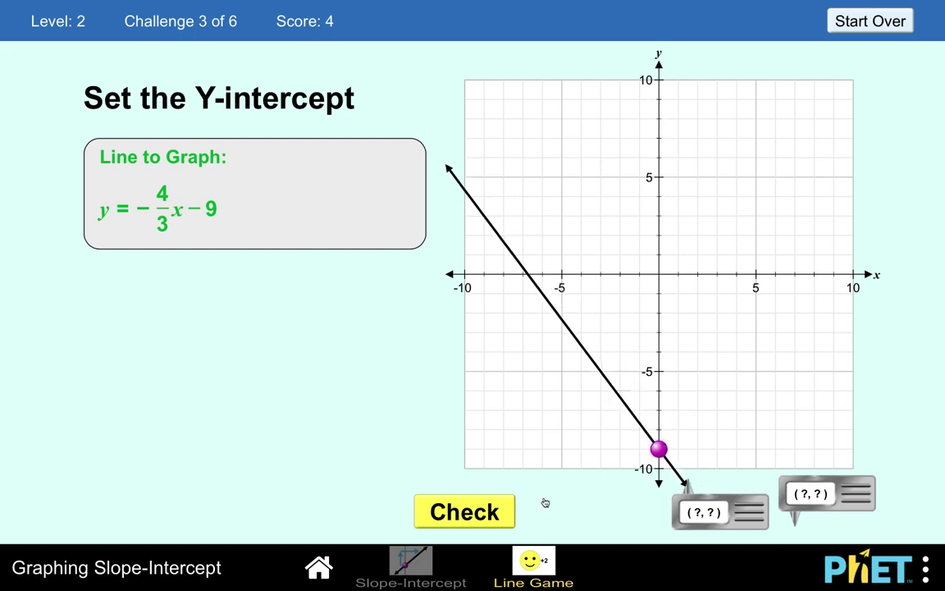
{"action": "left_click", "coordinate": [487, 514]}
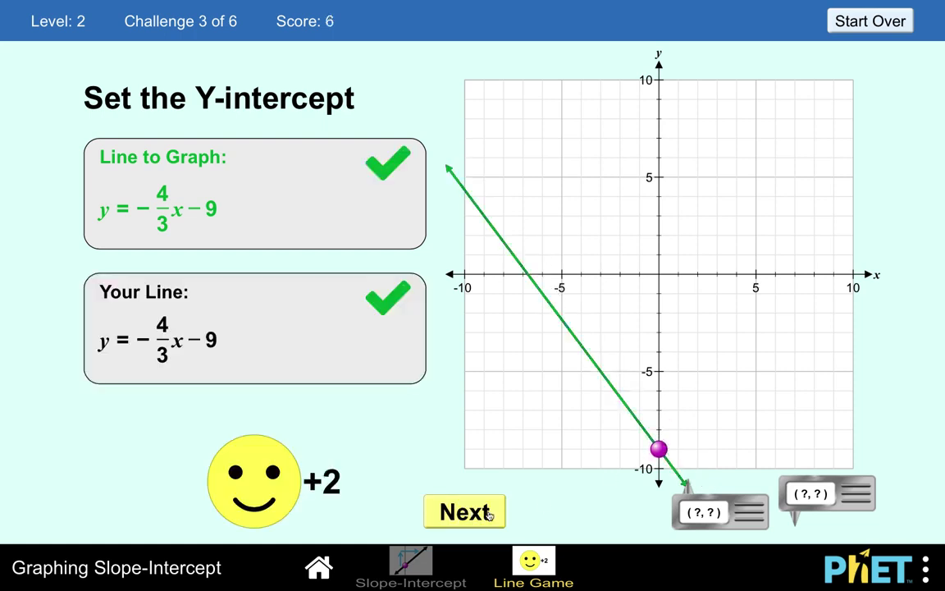
Continue to challenge 4, graph y = 5x + 10 by moving the slope point to (-1, 5), and check the answer.
{"action": "left_click", "coordinate": [487, 513]}
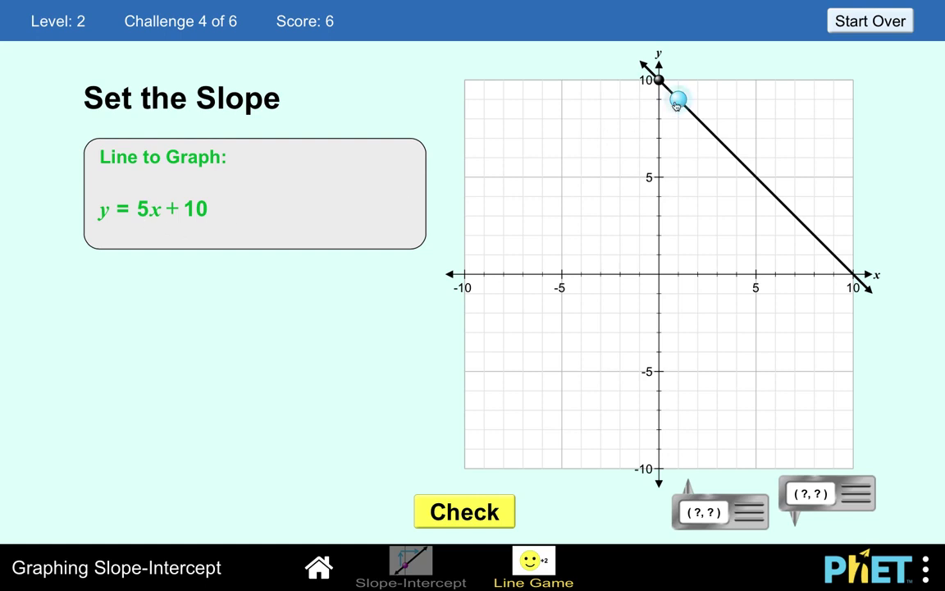
{"action": "left_click_drag", "start_coordinate": [678, 101], "coordinate": [644, 177]}
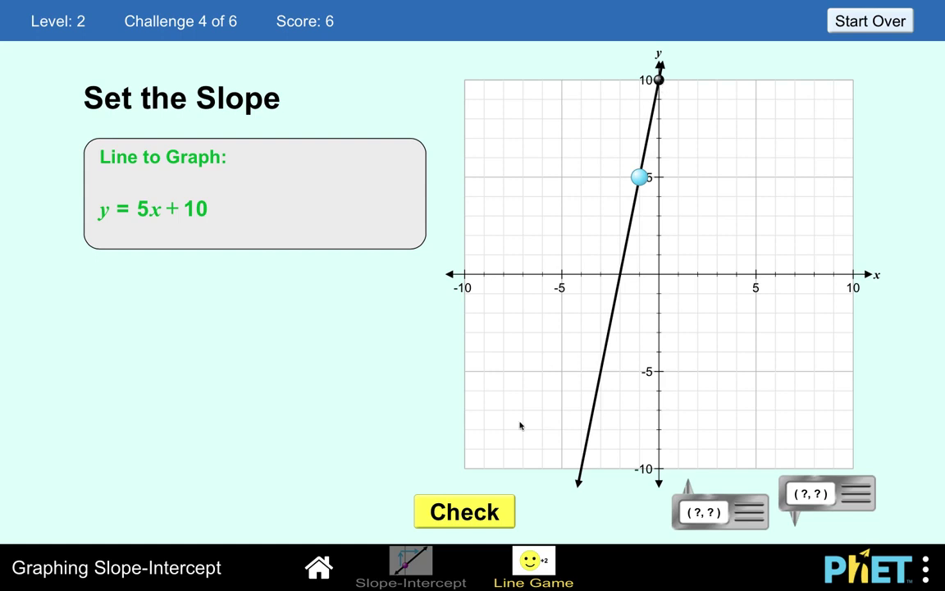
{"action": "left_click", "coordinate": [464, 514]}
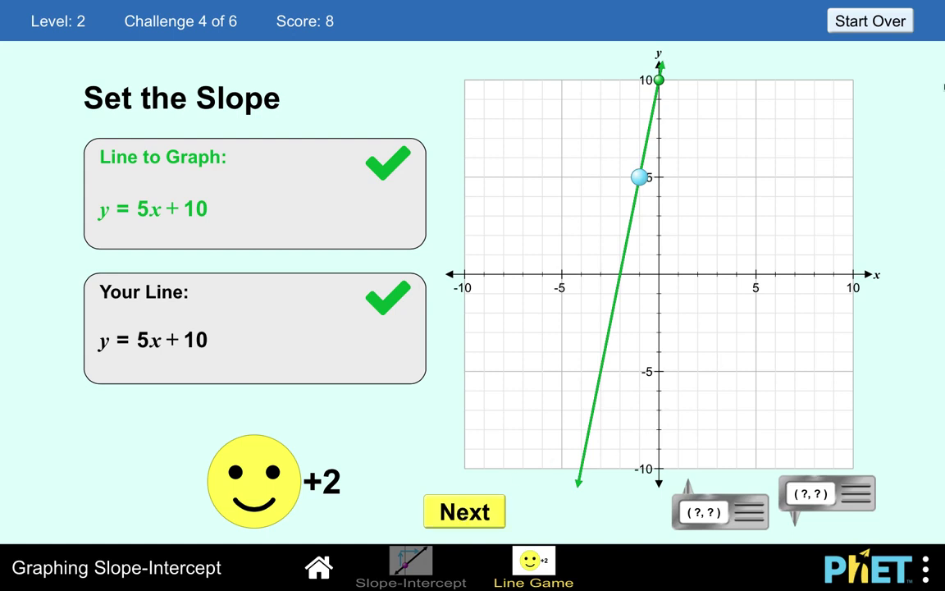
Leave Level 2, start Level 3 and set the first equation's y-intercept to 6.
{"action": "left_click", "coordinate": [833, 26]}
{"action": "left_click", "coordinate": [572, 351]}
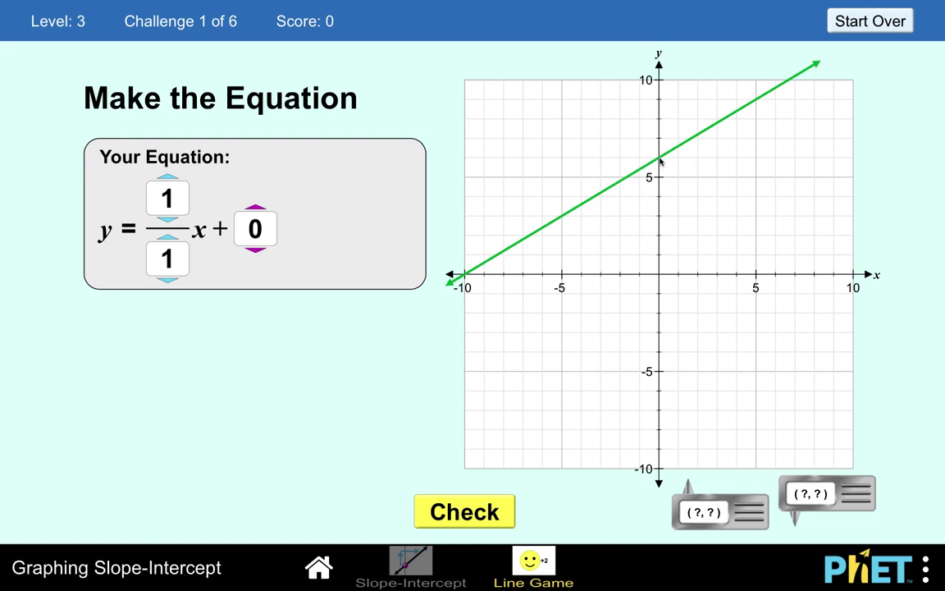
{"action": "left_click", "coordinate": [255, 210]}
{"action": "left_click", "coordinate": [255, 210]}
{"action": "left_click", "coordinate": [256, 210]}
{"action": "left_click", "coordinate": [255, 210]}
{"action": "left_click", "coordinate": [255, 210]}
{"action": "left_click", "coordinate": [255, 210]}
Set the equation's slope to 6/10.
{"action": "left_click", "coordinate": [166, 179]}
{"action": "left_click", "coordinate": [166, 179]}
{"action": "left_click", "coordinate": [167, 179]}
{"action": "left_click", "coordinate": [166, 180]}
{"action": "left_click", "coordinate": [166, 179]}
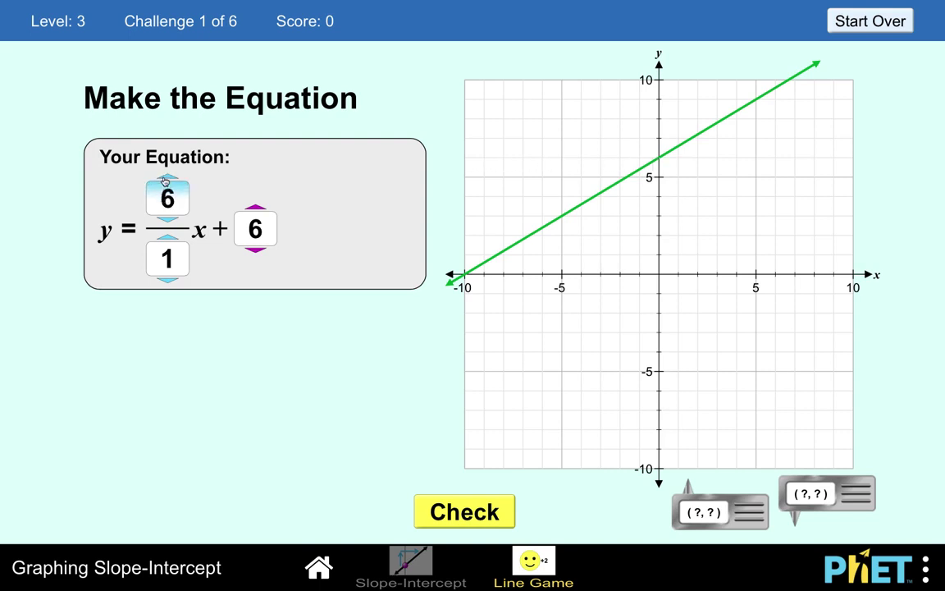
{"action": "left_click", "coordinate": [166, 237]}
{"action": "left_click", "coordinate": [167, 237]}
{"action": "left_click", "coordinate": [167, 237]}
{"action": "left_click", "coordinate": [165, 238]}
{"action": "left_click", "coordinate": [165, 238]}
{"action": "left_click", "coordinate": [166, 238]}
{"action": "left_click", "coordinate": [165, 238]}
{"action": "left_click", "coordinate": [166, 238]}
{"action": "left_click", "coordinate": [166, 238]}
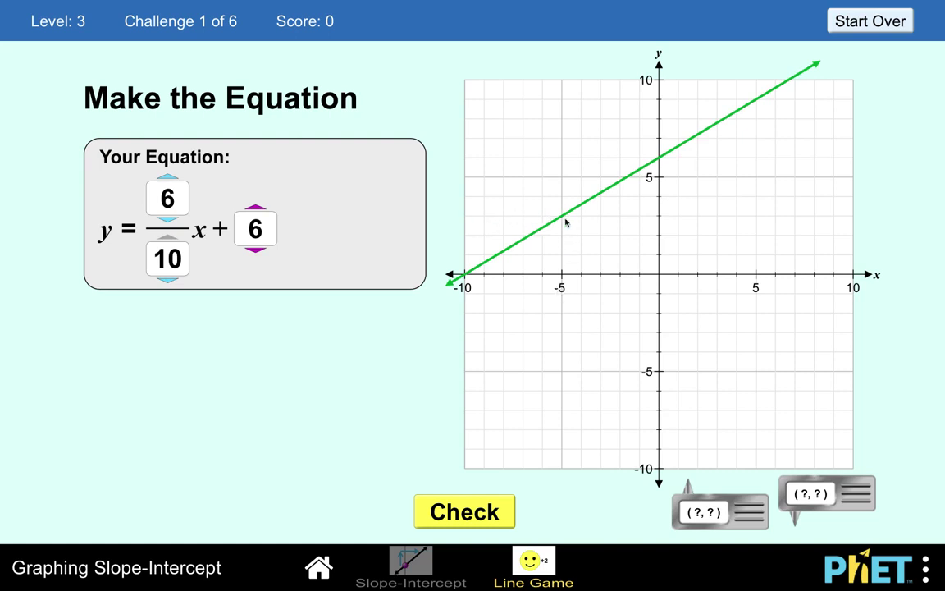
Set the equation's slope to the simplified fraction 3/5.
{"action": "left_click", "coordinate": [170, 219]}
{"action": "left_click", "coordinate": [170, 219]}
{"action": "left_click", "coordinate": [170, 219]}
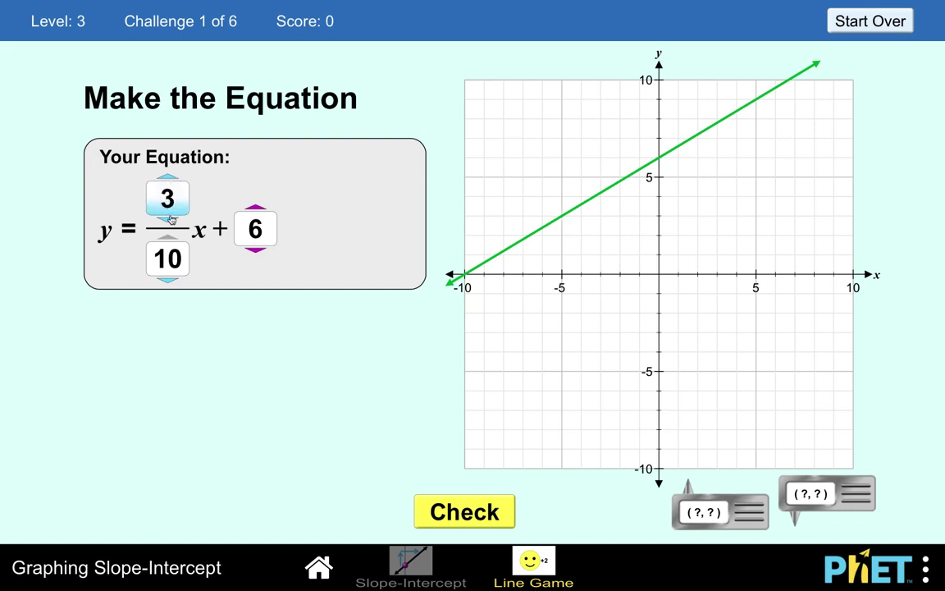
{"action": "left_click", "coordinate": [169, 279]}
{"action": "left_click", "coordinate": [170, 280]}
{"action": "left_click", "coordinate": [170, 279]}
{"action": "left_click", "coordinate": [170, 280]}
{"action": "left_click", "coordinate": [170, 280]}
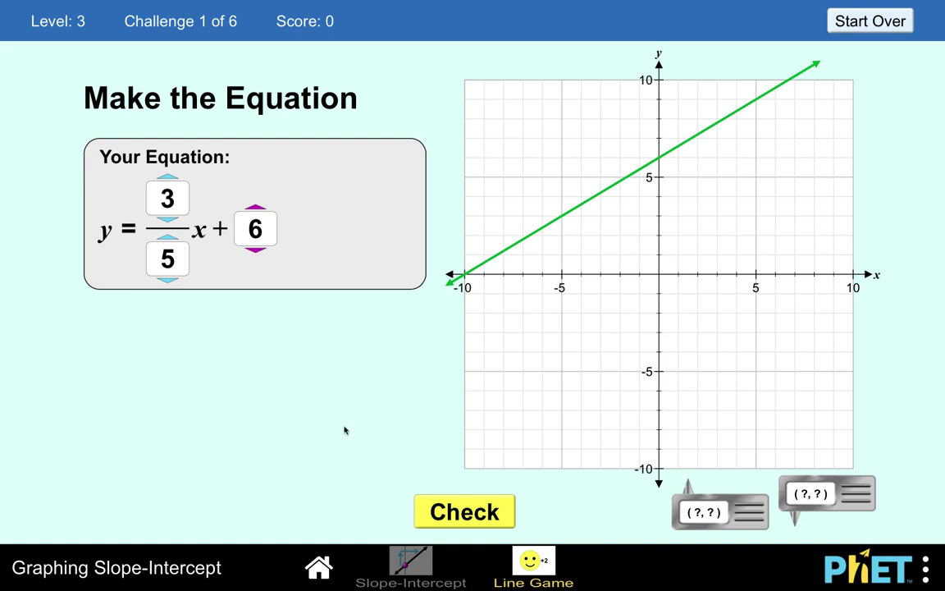
Check the equation, continue to challenge 2 and move the point at the origin to (0, 4).
{"action": "left_click", "coordinate": [455, 508]}
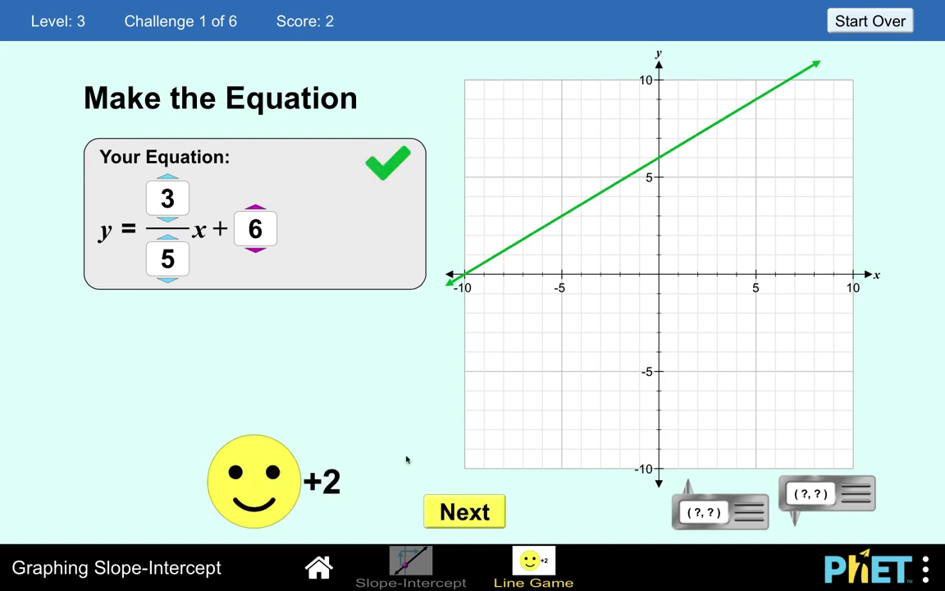
{"action": "left_click", "coordinate": [465, 512]}
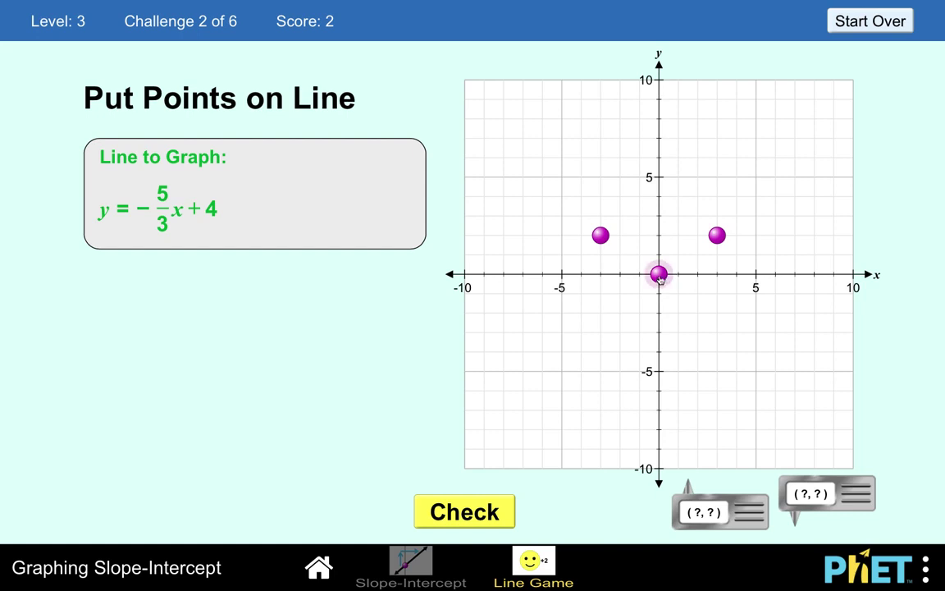
{"action": "left_click_drag", "start_coordinate": [661, 279], "coordinate": [661, 203]}
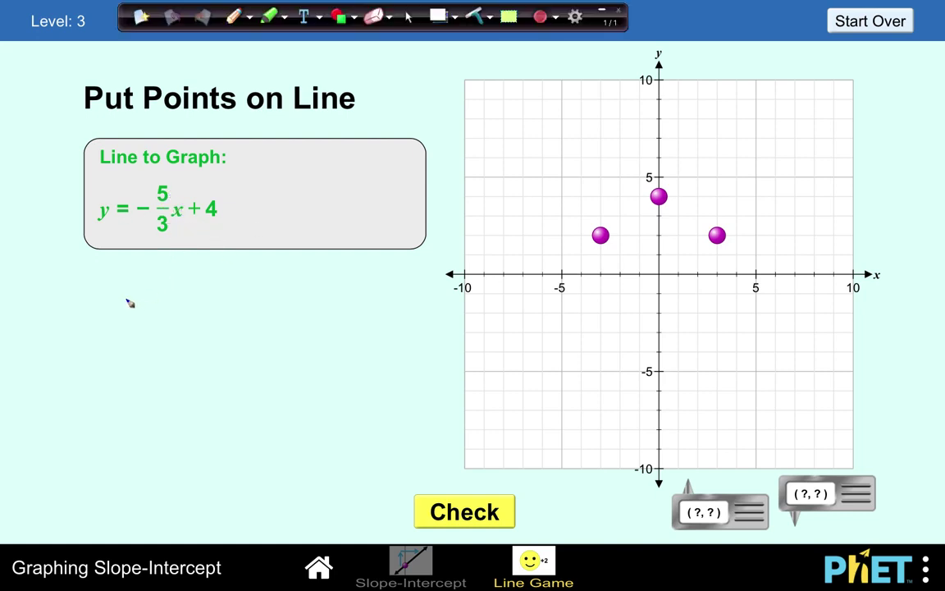
Handwrite y = -5/3(3) + 4, y = -5 + 4 = -1 below the equation, and move the point at (3, 2) to (3, -1).
{"action": "mouse_move", "coordinate": [102, 278]}
{"action": "left_mouse_down"}
{"action": "mouse_move", "coordinate": [116, 307]}
{"action": "mouse_move", "coordinate": [140, 285]}
{"action": "mouse_move", "coordinate": [134, 292]}
{"action": "mouse_move", "coordinate": [188, 290]}
{"action": "mouse_move", "coordinate": [184, 279]}
{"action": "mouse_move", "coordinate": [193, 276]}
{"action": "mouse_move", "coordinate": [184, 322]}
{"action": "left_mouse_up"}
{"action": "mouse_move", "coordinate": [208, 273]}
{"action": "left_mouse_down"}
{"action": "mouse_move", "coordinate": [206, 301]}
{"action": "mouse_move", "coordinate": [222, 291]}
{"action": "mouse_move", "coordinate": [215, 302]}
{"action": "left_mouse_up"}
{"action": "mouse_move", "coordinate": [235, 274]}
{"action": "left_mouse_down"}
{"action": "mouse_move", "coordinate": [238, 301]}
{"action": "mouse_move", "coordinate": [268, 286]}
{"action": "left_mouse_up"}
{"action": "mouse_move", "coordinate": [261, 279]}
{"action": "left_mouse_down"}
{"action": "mouse_move", "coordinate": [265, 306]}
{"action": "mouse_move", "coordinate": [266, 294]}
{"action": "mouse_move", "coordinate": [293, 300]}
{"action": "left_mouse_up"}
{"action": "mouse_move", "coordinate": [109, 349]}
{"action": "left_mouse_down"}
{"action": "mouse_move", "coordinate": [123, 349]}
{"action": "mouse_move", "coordinate": [112, 381]}
{"action": "mouse_move", "coordinate": [144, 353]}
{"action": "left_mouse_up"}
{"action": "mouse_move", "coordinate": [133, 363]}
{"action": "left_mouse_down"}
{"action": "mouse_move", "coordinate": [199, 349]}
{"action": "mouse_move", "coordinate": [210, 360]}
{"action": "mouse_move", "coordinate": [200, 350]}
{"action": "mouse_move", "coordinate": [232, 354]}
{"action": "left_mouse_up"}
{"action": "mouse_move", "coordinate": [224, 346]}
{"action": "left_mouse_down"}
{"action": "mouse_move", "coordinate": [224, 365]}
{"action": "mouse_move", "coordinate": [256, 358]}
{"action": "mouse_move", "coordinate": [253, 368]}
{"action": "left_mouse_up"}
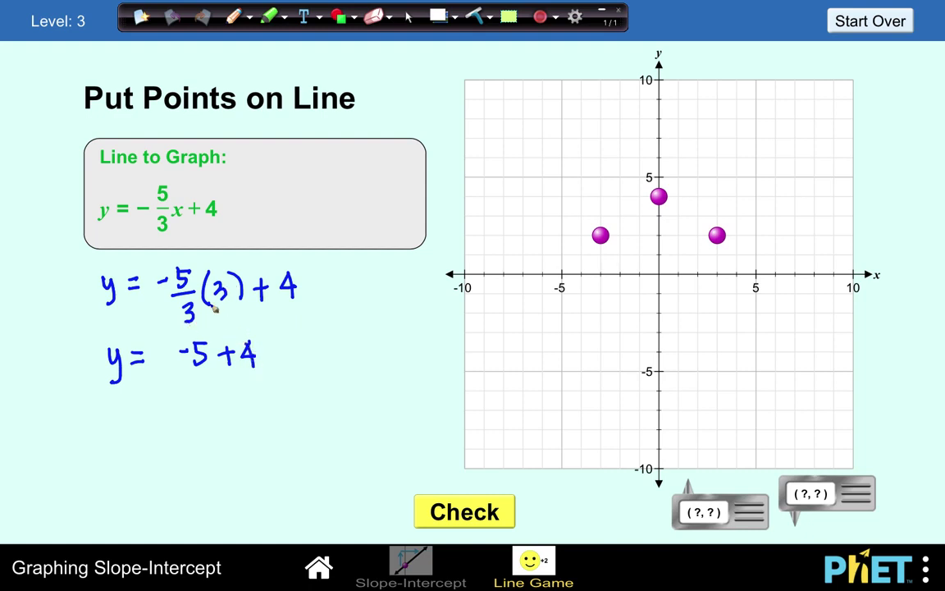
{"action": "left_click_drag", "start_coordinate": [271, 353], "coordinate": [284, 353]}
{"action": "mouse_move", "coordinate": [272, 361]}
{"action": "left_mouse_down"}
{"action": "mouse_move", "coordinate": [317, 355]}
{"action": "mouse_move", "coordinate": [330, 367]}
{"action": "left_mouse_up"}
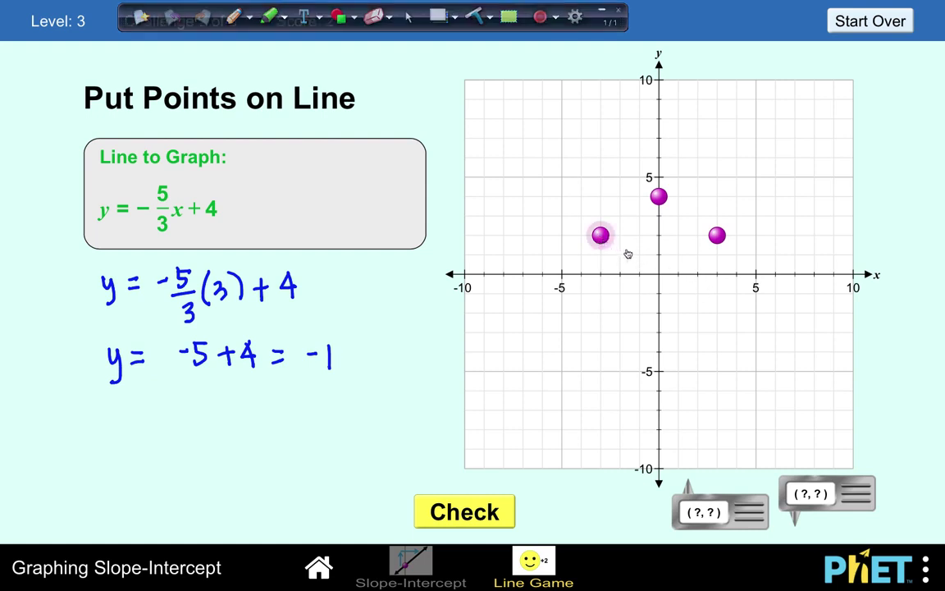
{"action": "left_click_drag", "start_coordinate": [717, 236], "coordinate": [717, 293]}
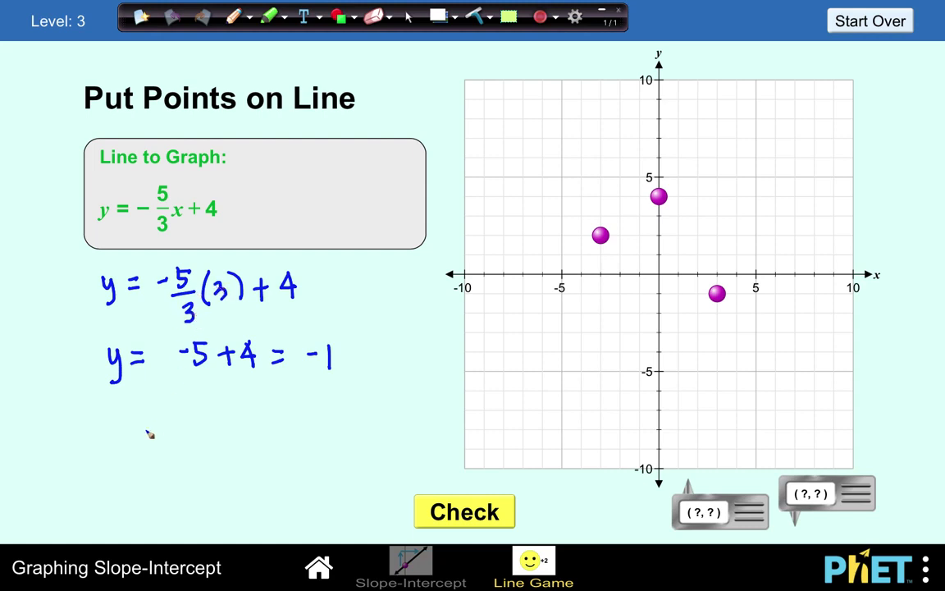
Handwrite y2 = -5/3(6) + 4, cancel the 3 and 6 to leave 2, and label the two earlier y's as y1.
{"action": "mouse_move", "coordinate": [113, 420]}
{"action": "left_mouse_down"}
{"action": "mouse_move", "coordinate": [129, 453]}
{"action": "mouse_move", "coordinate": [150, 429]}
{"action": "mouse_move", "coordinate": [160, 435]}
{"action": "mouse_move", "coordinate": [188, 420]}
{"action": "left_mouse_up"}
{"action": "mouse_move", "coordinate": [200, 403]}
{"action": "left_mouse_down"}
{"action": "mouse_move", "coordinate": [195, 424]}
{"action": "mouse_move", "coordinate": [215, 402]}
{"action": "left_mouse_up"}
{"action": "mouse_move", "coordinate": [191, 436]}
{"action": "left_mouse_down"}
{"action": "mouse_move", "coordinate": [212, 434]}
{"action": "mouse_move", "coordinate": [204, 463]}
{"action": "left_mouse_up"}
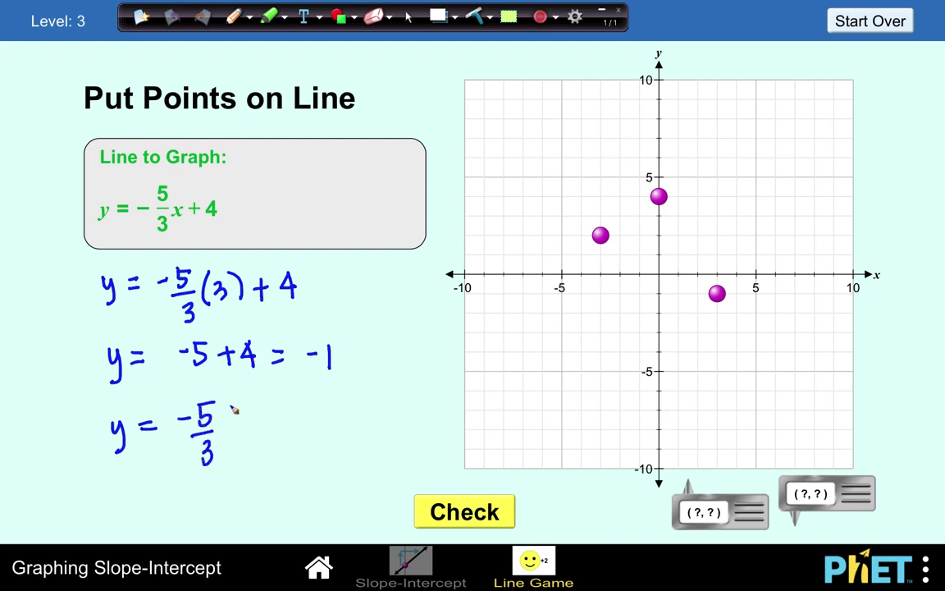
{"action": "mouse_move", "coordinate": [234, 411]}
{"action": "left_mouse_down"}
{"action": "mouse_move", "coordinate": [232, 439]}
{"action": "mouse_move", "coordinate": [242, 425]}
{"action": "left_mouse_up"}
{"action": "mouse_move", "coordinate": [259, 400]}
{"action": "left_mouse_down"}
{"action": "mouse_move", "coordinate": [241, 422]}
{"action": "mouse_move", "coordinate": [293, 430]}
{"action": "left_mouse_up"}
{"action": "mouse_move", "coordinate": [285, 420]}
{"action": "left_mouse_down"}
{"action": "mouse_move", "coordinate": [325, 423]}
{"action": "mouse_move", "coordinate": [319, 433]}
{"action": "left_mouse_up"}
{"action": "left_click_drag", "start_coordinate": [114, 292], "coordinate": [114, 305]}
{"action": "left_click_drag", "start_coordinate": [117, 369], "coordinate": [116, 382]}
{"action": "left_click_drag", "start_coordinate": [129, 437], "coordinate": [139, 452]}
{"action": "left_click_drag", "start_coordinate": [252, 409], "coordinate": [200, 470]}
{"action": "left_click_drag", "start_coordinate": [231, 384], "coordinate": [240, 395]}
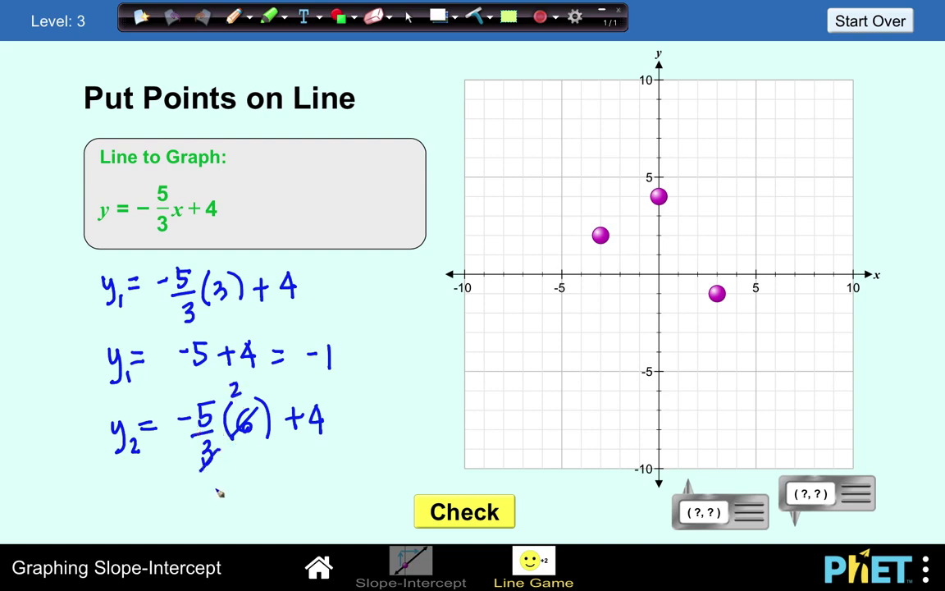
Handwrite the simplified calculation -10 + 4 = -6 under the second equation and label it y2.
{"action": "left_click_drag", "start_coordinate": [200, 487], "coordinate": [216, 483]}
{"action": "mouse_move", "coordinate": [230, 479]}
{"action": "left_mouse_down"}
{"action": "mouse_move", "coordinate": [233, 492]}
{"action": "mouse_move", "coordinate": [262, 484]}
{"action": "left_mouse_up"}
{"action": "mouse_move", "coordinate": [254, 475]}
{"action": "left_mouse_down"}
{"action": "mouse_move", "coordinate": [254, 492]}
{"action": "mouse_move", "coordinate": [281, 492]}
{"action": "mouse_move", "coordinate": [300, 474]}
{"action": "left_mouse_up"}
{"action": "left_click_drag", "start_coordinate": [288, 484], "coordinate": [343, 477]}
{"action": "left_click_drag", "start_coordinate": [125, 482], "coordinate": [129, 494]}
{"action": "left_click_drag", "start_coordinate": [138, 483], "coordinate": [131, 504]}
{"action": "left_click_drag", "start_coordinate": [144, 492], "coordinate": [153, 502]}
Move the remaining point at (-3, 2) to (6, -6), check the answer and continue to challenge 3.
{"action": "mouse_move", "coordinate": [600, 235]}
{"action": "left_mouse_down"}
{"action": "mouse_move", "coordinate": [682, 243]}
{"action": "mouse_move", "coordinate": [775, 274]}
{"action": "mouse_move", "coordinate": [773, 392]}
{"action": "left_mouse_up"}
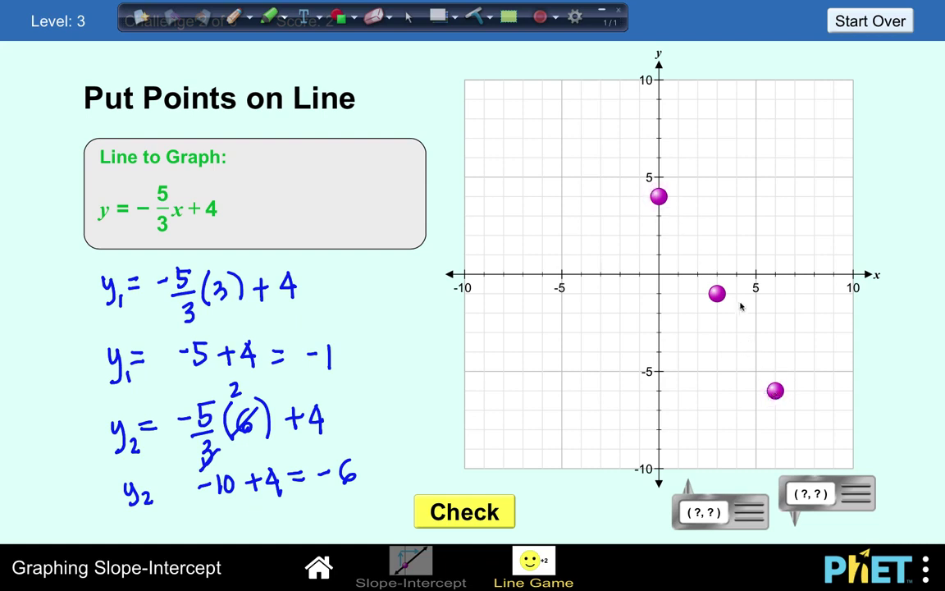
{"action": "left_click", "coordinate": [483, 514]}
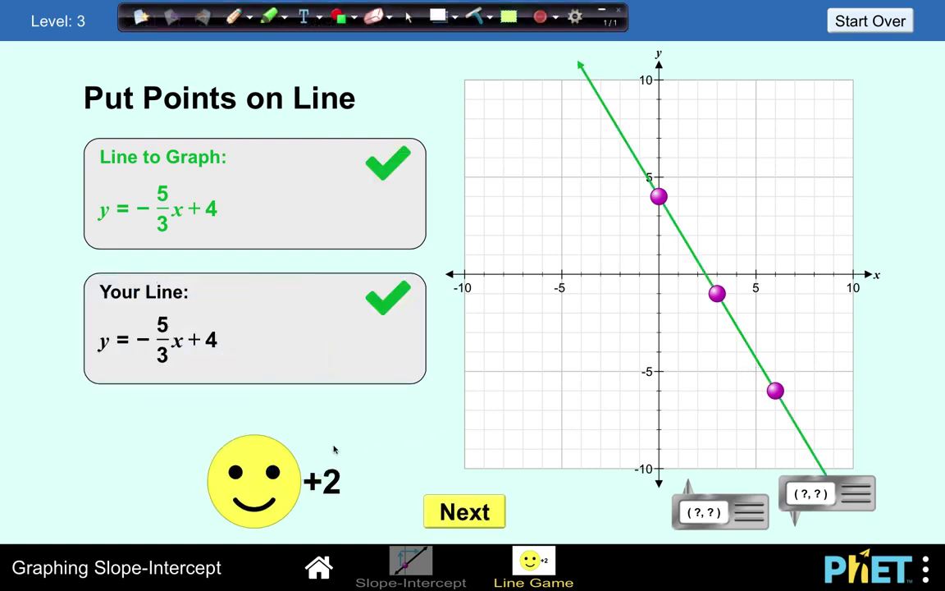
{"action": "left_click", "coordinate": [473, 514]}
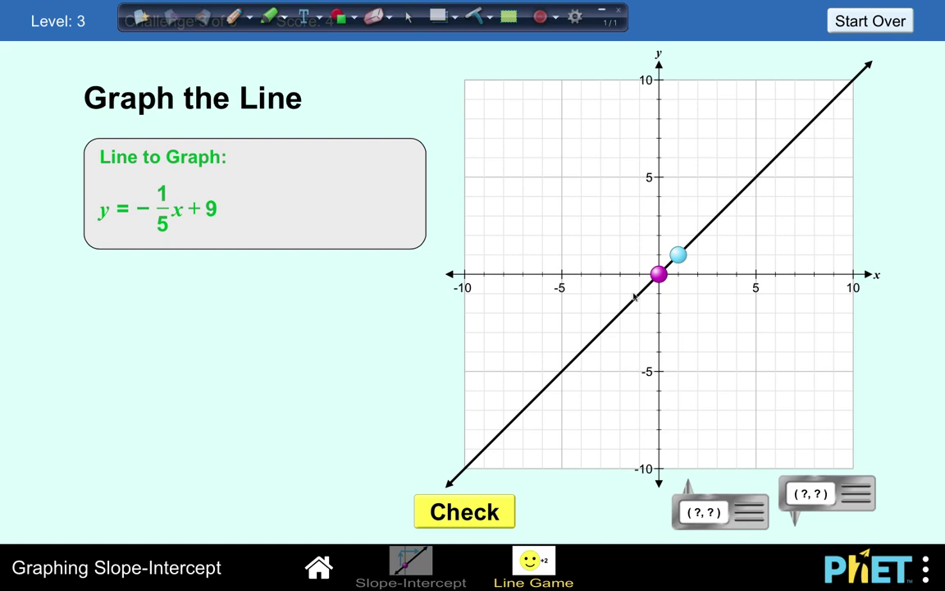
Graph y = -1/5x + 9 by moving the y-intercept point to 9 and the slope point to (5, 8), and check the answer.
{"action": "left_click_drag", "start_coordinate": [660, 279], "coordinate": [659, 100]}
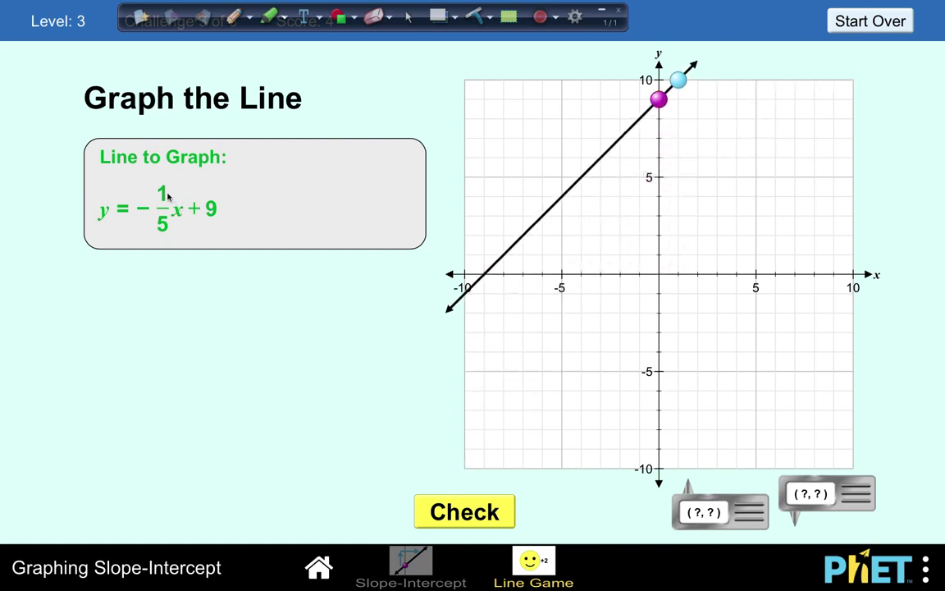
{"action": "left_click_drag", "start_coordinate": [679, 79], "coordinate": [663, 116]}
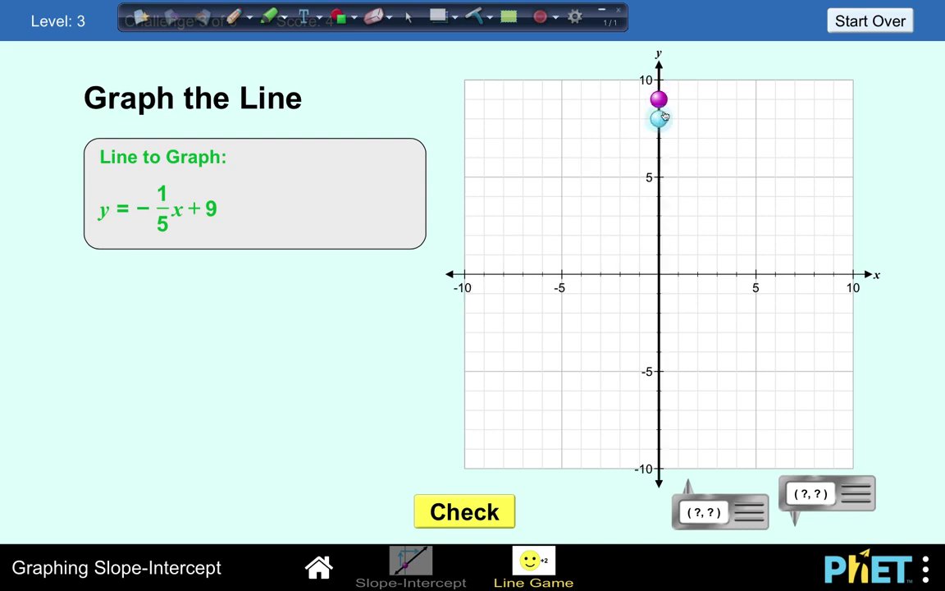
{"action": "left_click_drag", "start_coordinate": [663, 116], "coordinate": [755, 119]}
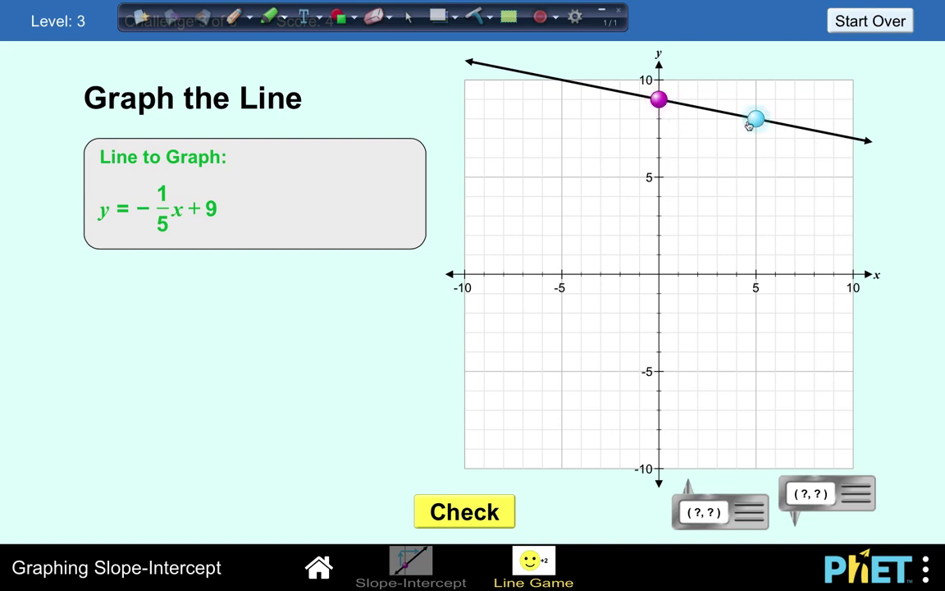
{"action": "left_click", "coordinate": [467, 512]}
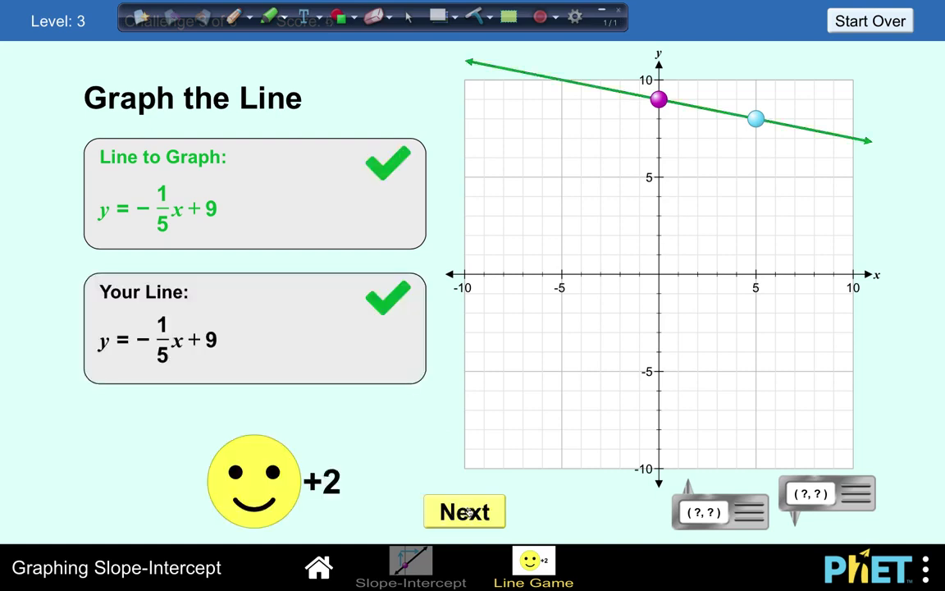
Leave Level 3, start Level 4 and set the first equation's y-intercept to -5.
{"action": "left_click", "coordinate": [870, 22]}
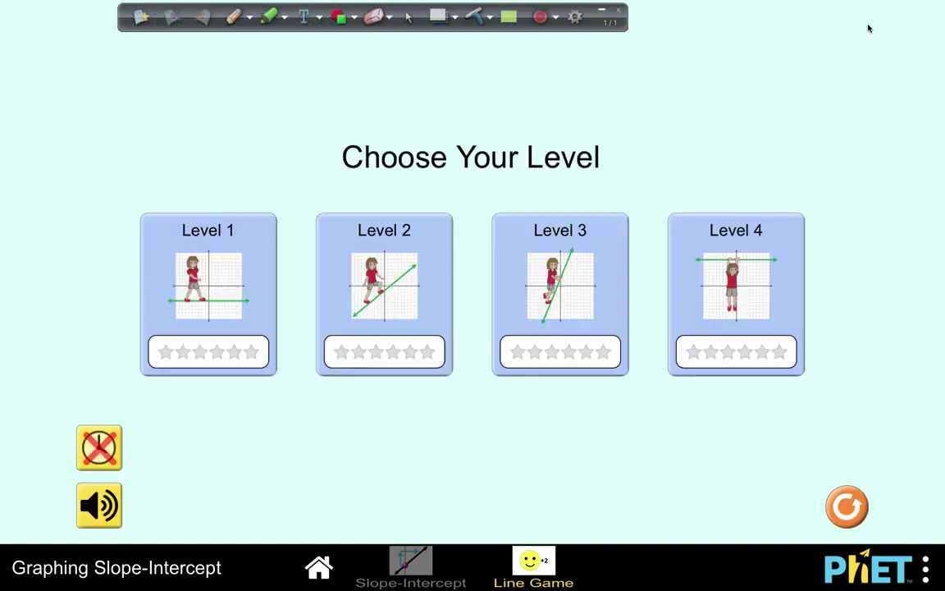
{"action": "left_click", "coordinate": [738, 362]}
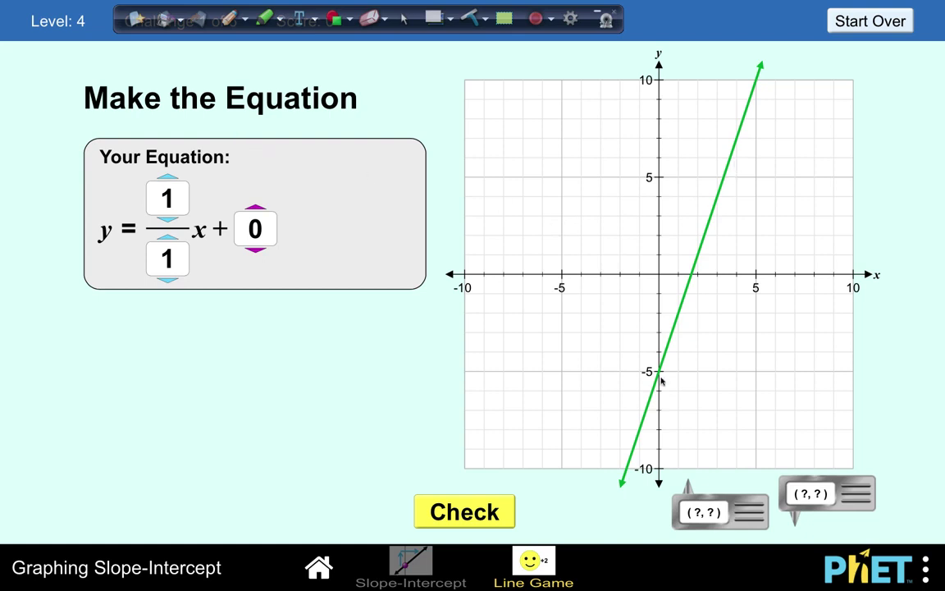
{"action": "left_click", "coordinate": [255, 251]}
{"action": "left_click", "coordinate": [254, 251]}
{"action": "left_click", "coordinate": [254, 251]}
{"action": "left_click", "coordinate": [254, 251]}
{"action": "left_click", "coordinate": [254, 251]}
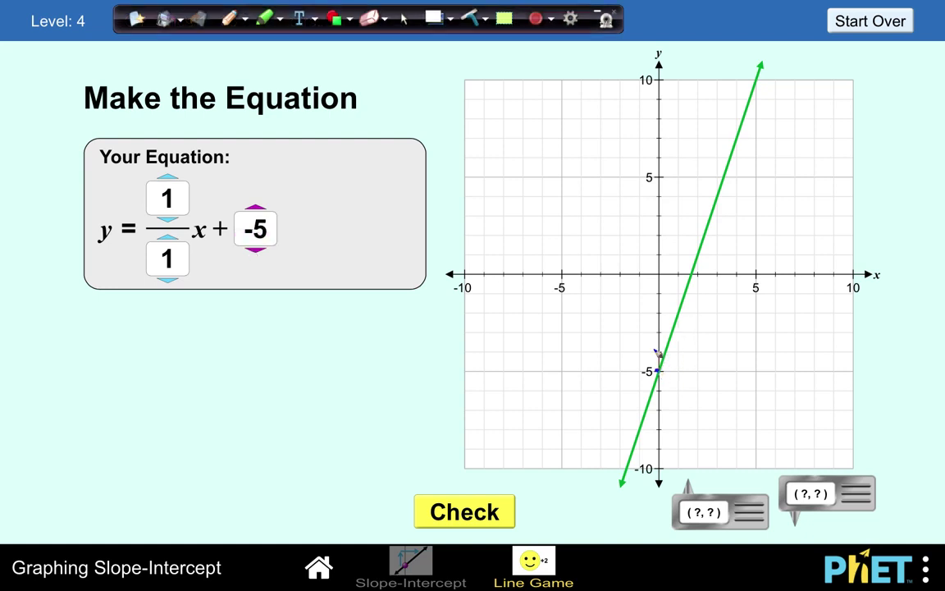
Mark and label the point (1, -2) on the line, and annotate a rise of 3 and a run of 1 from the y-intercept.
{"action": "left_click", "coordinate": [677, 314]}
{"action": "mouse_move", "coordinate": [706, 306]}
{"action": "left_mouse_down"}
{"action": "mouse_move", "coordinate": [707, 331]}
{"action": "mouse_move", "coordinate": [740, 315]}
{"action": "left_mouse_up"}
{"action": "left_click_drag", "start_coordinate": [743, 311], "coordinate": [764, 326]}
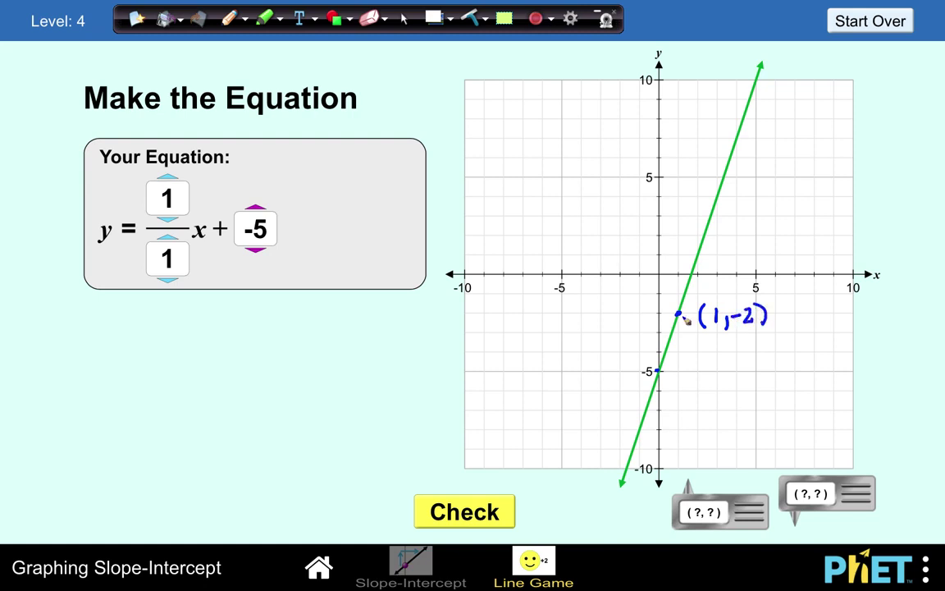
{"action": "left_click_drag", "start_coordinate": [658, 320], "coordinate": [661, 370]}
{"action": "mouse_move", "coordinate": [624, 338]}
{"action": "left_mouse_down"}
{"action": "mouse_move", "coordinate": [632, 346]}
{"action": "mouse_move", "coordinate": [623, 356]}
{"action": "left_mouse_up"}
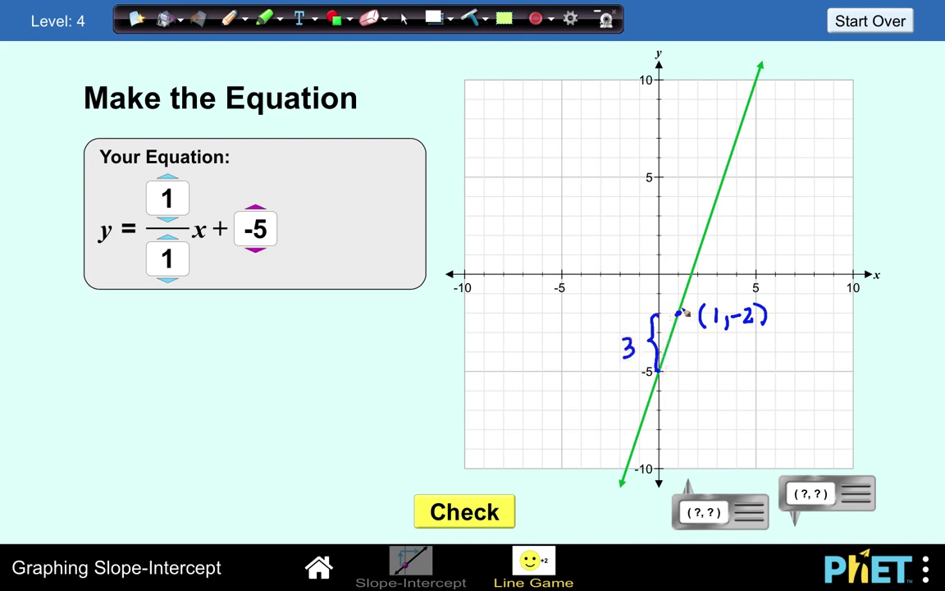
{"action": "mouse_move", "coordinate": [652, 314]}
{"action": "left_mouse_down"}
{"action": "mouse_move", "coordinate": [680, 312]}
{"action": "mouse_move", "coordinate": [669, 306]}
{"action": "left_mouse_up"}
Set the equation's slope to 3/1, check the answer and continue to challenge 2.
{"action": "left_click", "coordinate": [167, 177]}
{"action": "left_click", "coordinate": [167, 176]}
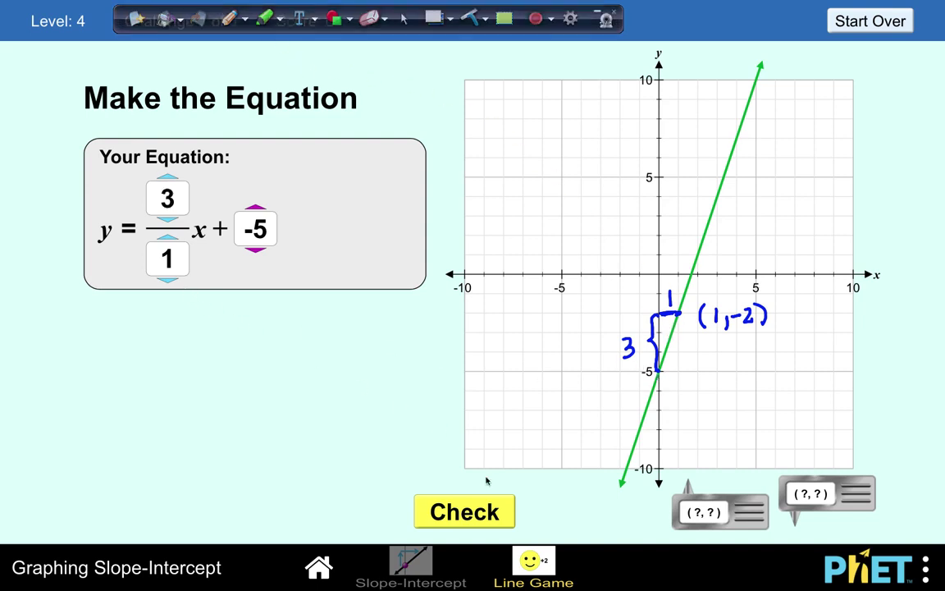
{"action": "left_click", "coordinate": [484, 512]}
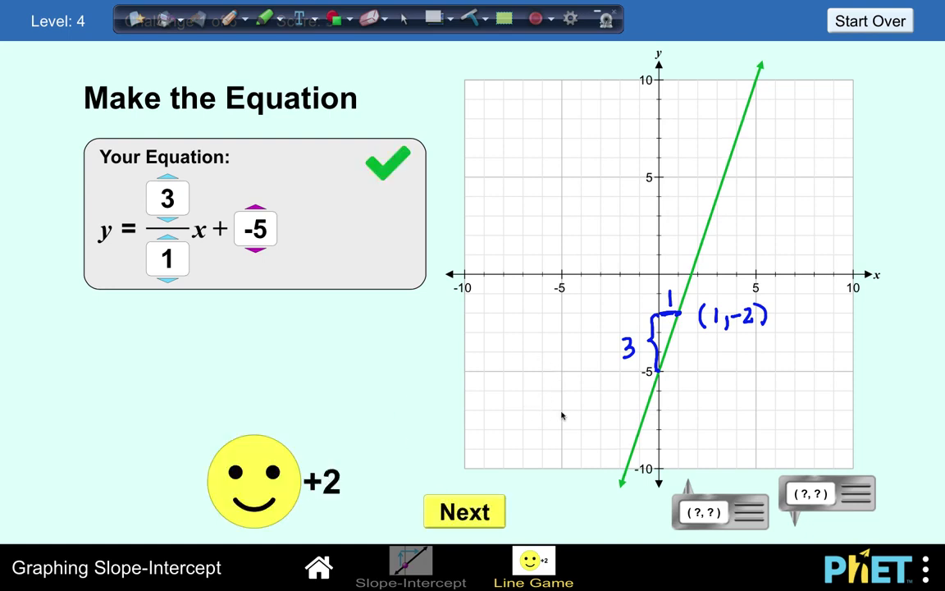
{"action": "left_click", "coordinate": [490, 510]}
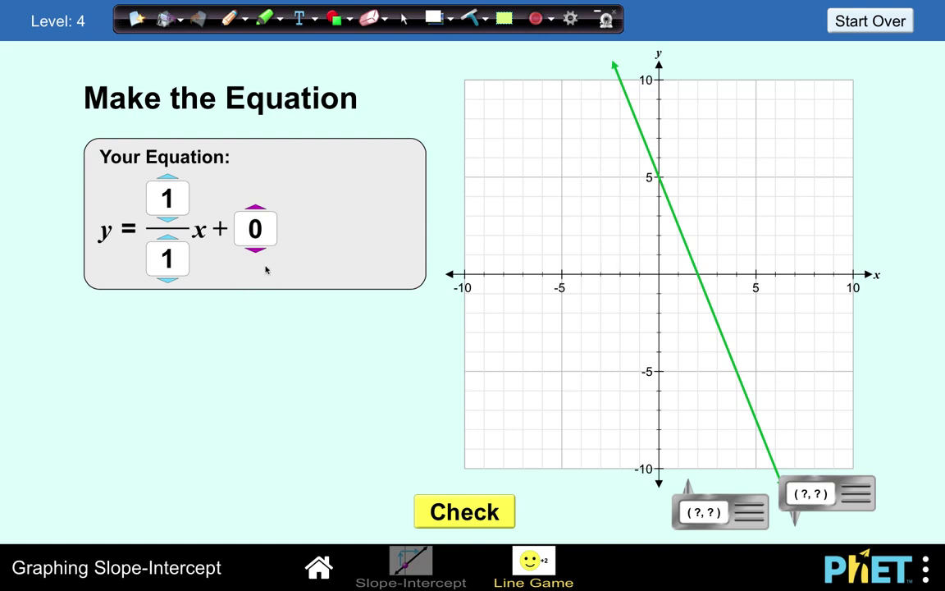
Set the y-intercept of challenge 2's equation to 5.
{"action": "left_click", "coordinate": [255, 218]}
{"action": "left_click", "coordinate": [256, 218]}
{"action": "left_click", "coordinate": [255, 217]}
{"action": "left_click", "coordinate": [256, 217]}
{"action": "left_click", "coordinate": [255, 217]}
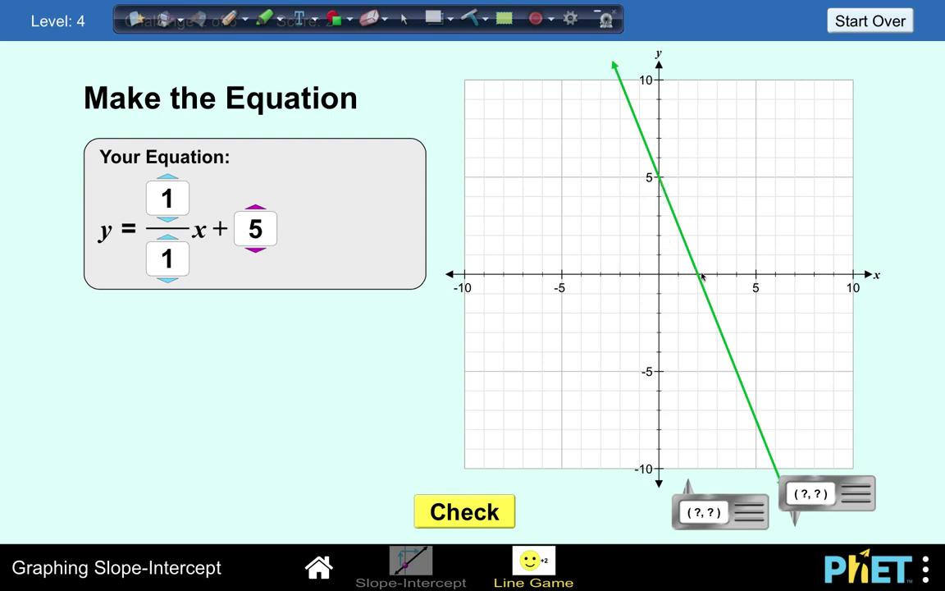
Set the slope's numerator to -5.
{"action": "left_click", "coordinate": [168, 218]}
{"action": "left_click", "coordinate": [169, 218]}
{"action": "left_click", "coordinate": [168, 218]}
{"action": "left_click", "coordinate": [168, 218]}
{"action": "left_click", "coordinate": [168, 218]}
{"action": "left_click", "coordinate": [168, 218]}
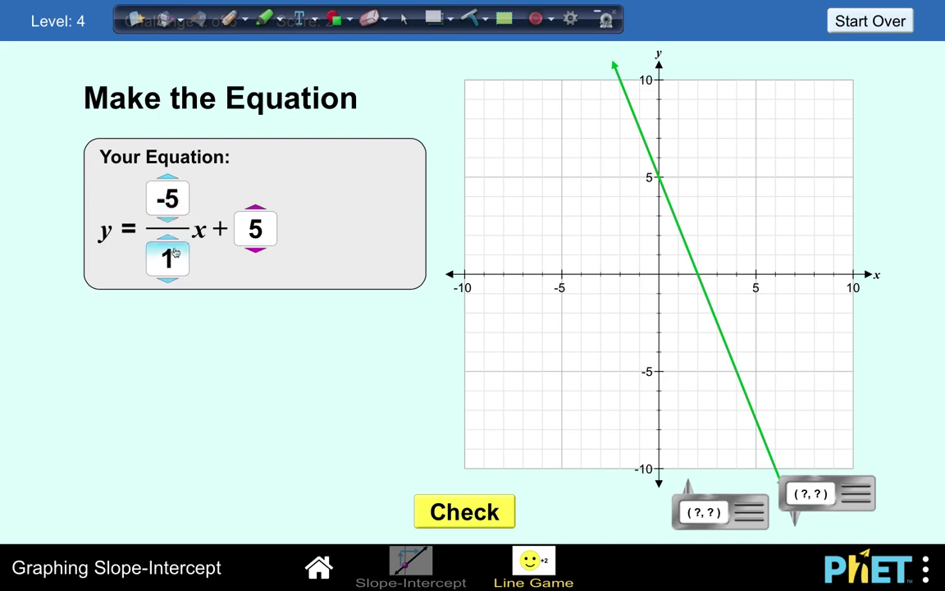
{"action": "left_click", "coordinate": [172, 279]}
{"action": "left_click", "coordinate": [172, 278]}
{"action": "left_click", "coordinate": [171, 278]}
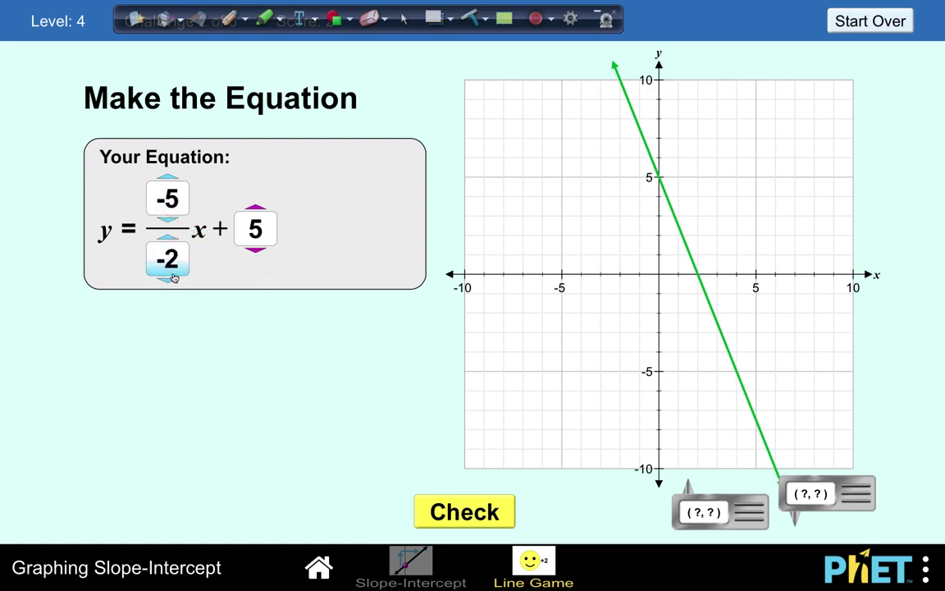
Set the slope's denominator to 2.
{"action": "left_click", "coordinate": [167, 238]}
{"action": "left_click", "coordinate": [168, 237]}
{"action": "left_click", "coordinate": [167, 238]}
{"action": "left_click", "coordinate": [168, 238]}
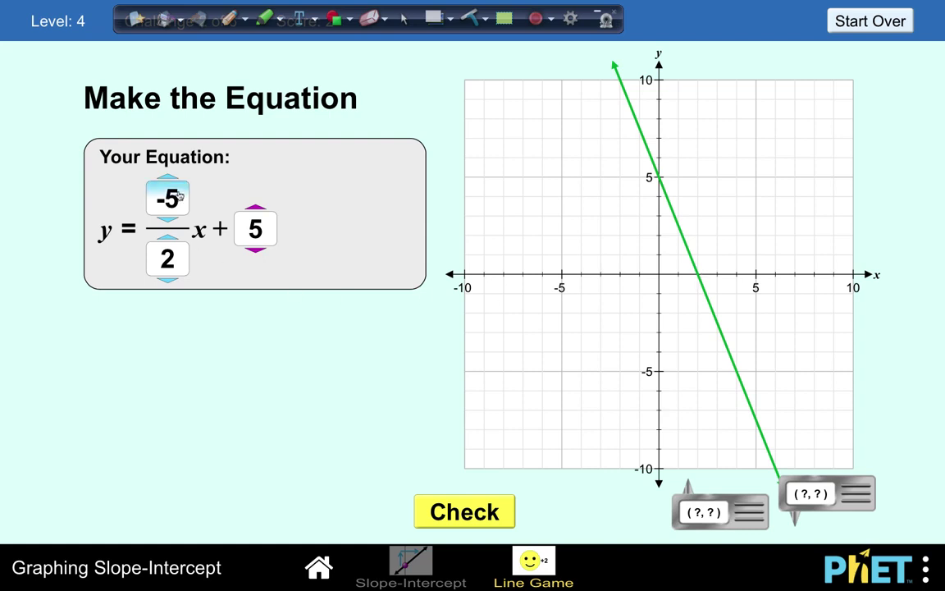
Check the equation with slope -5/2 and y-intercept 5, and continue to the next challenge.
{"action": "left_click", "coordinate": [477, 509]}
{"action": "left_click", "coordinate": [485, 502]}
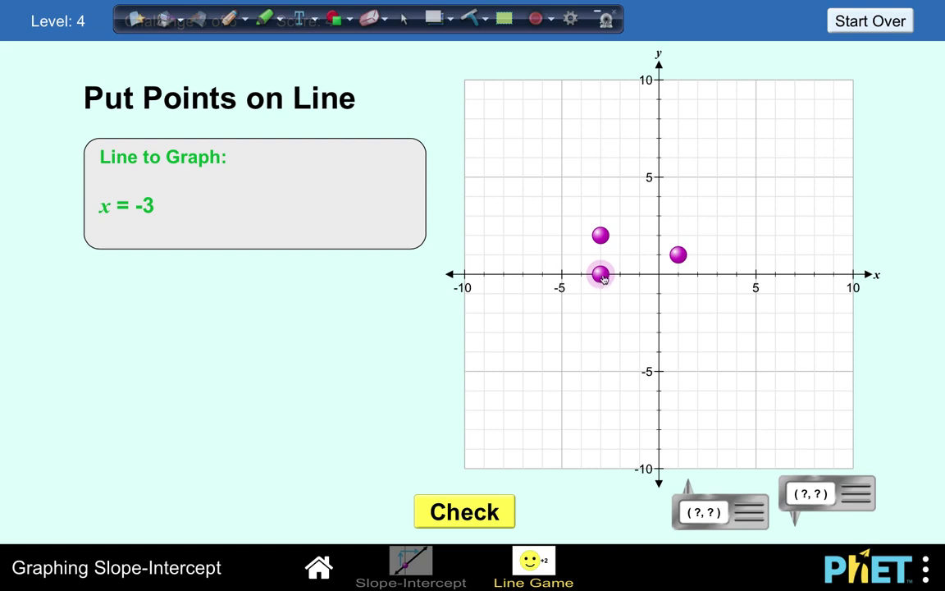
Place the remaining point of the line x = -3 at (-3, -2), check the answer and continue to the next challenge.
{"action": "left_click_drag", "start_coordinate": [678, 255], "coordinate": [602, 313]}
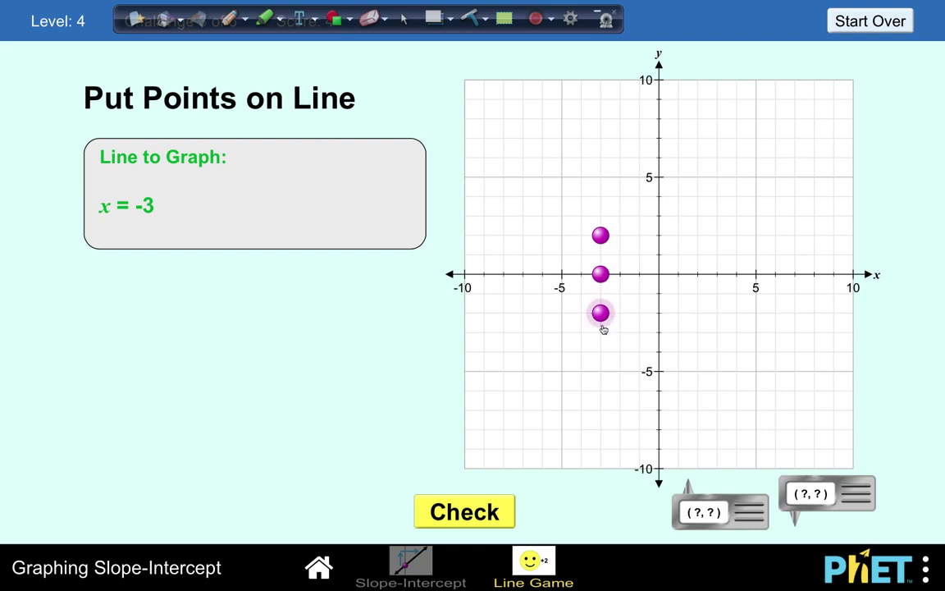
{"action": "left_click", "coordinate": [483, 510]}
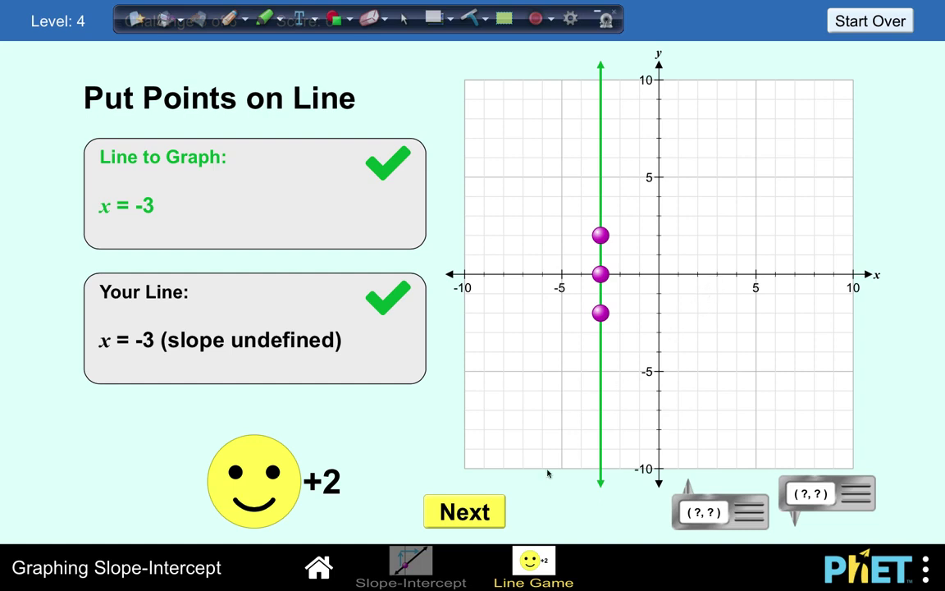
{"action": "left_click", "coordinate": [485, 513]}
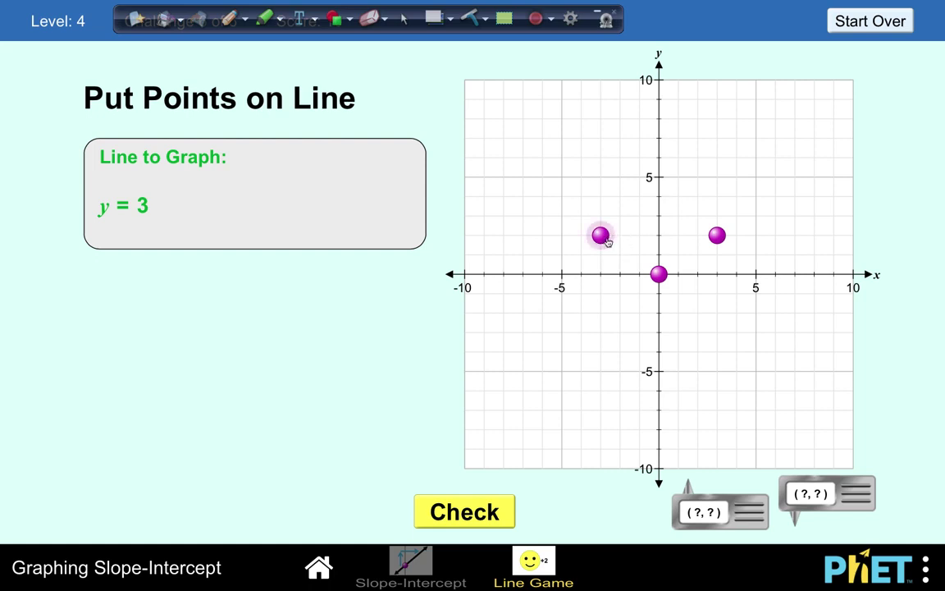
Place the three points for y = 3 at (-7, 3), (0, 3) and (10, 3), check the line and finish Level 4.
{"action": "left_click_drag", "start_coordinate": [600, 236], "coordinate": [656, 223]}
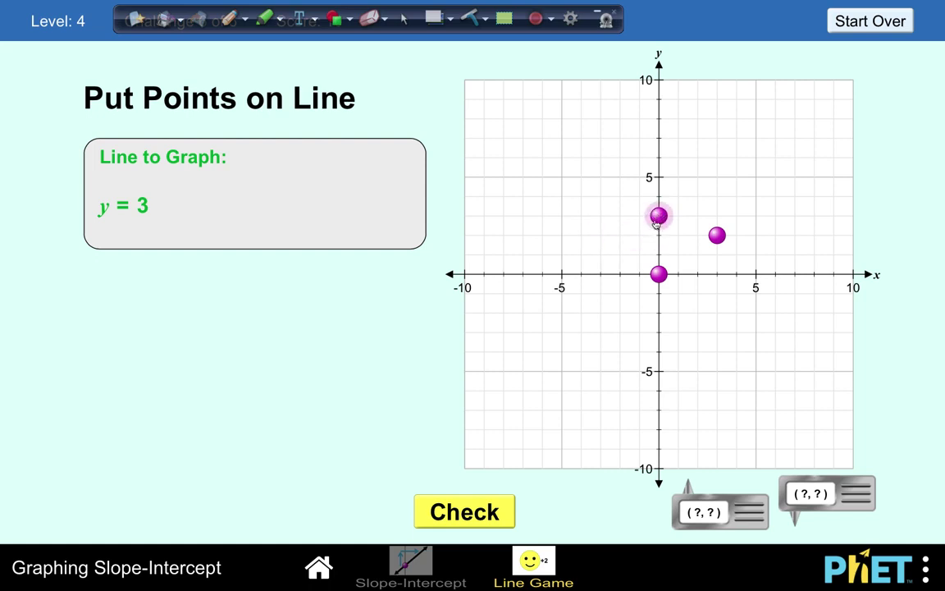
{"action": "left_click_drag", "start_coordinate": [716, 236], "coordinate": [699, 216]}
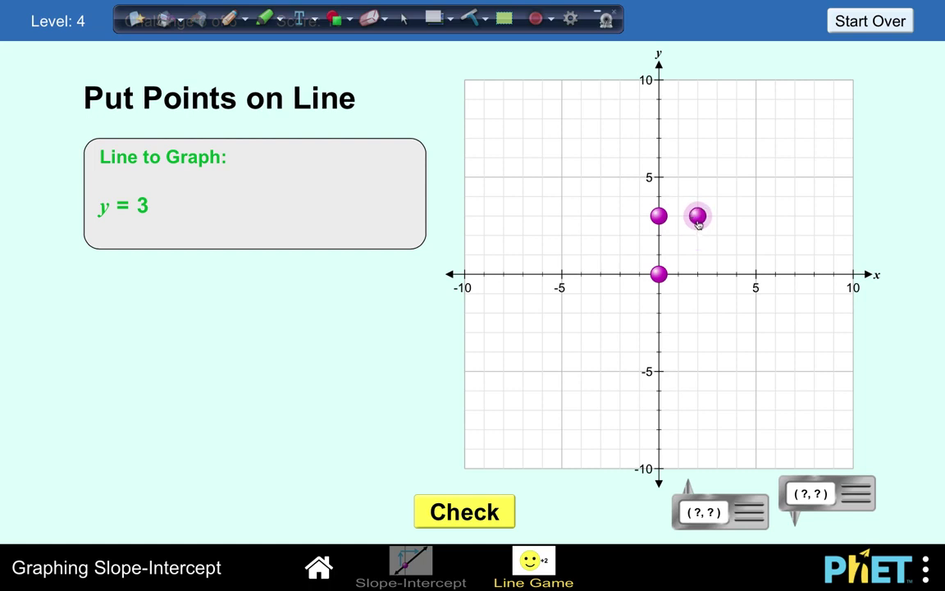
{"action": "left_click_drag", "start_coordinate": [666, 280], "coordinate": [524, 216]}
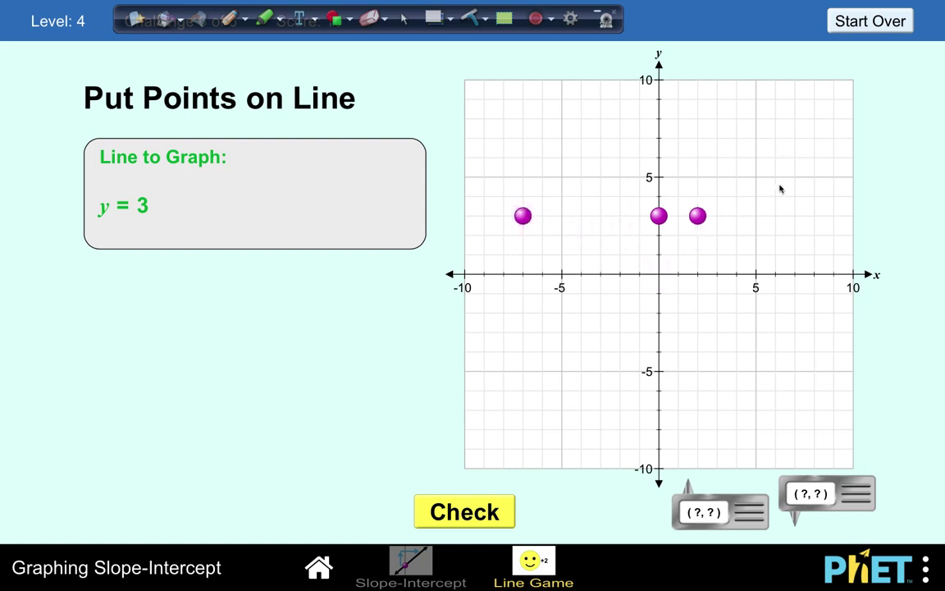
{"action": "left_click_drag", "start_coordinate": [665, 229], "coordinate": [666, 229]}
{"action": "left_click_drag", "start_coordinate": [697, 223], "coordinate": [853, 222]}
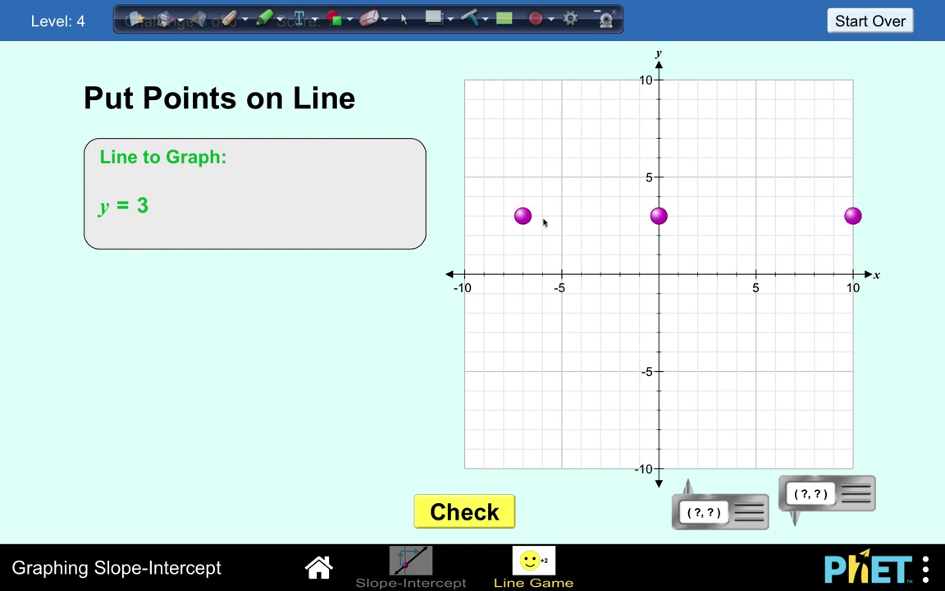
{"action": "left_click", "coordinate": [473, 512]}
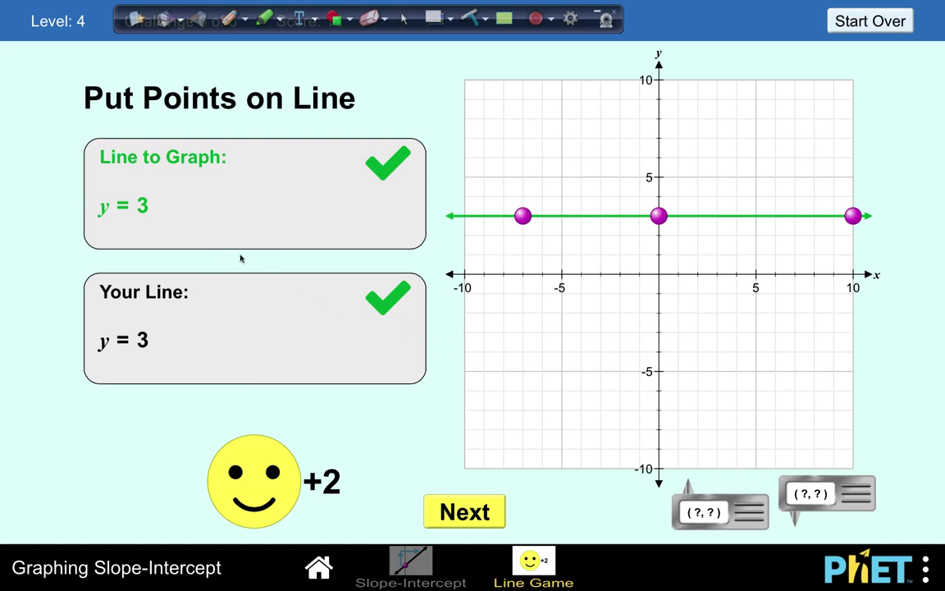
{"action": "left_click", "coordinate": [466, 508]}
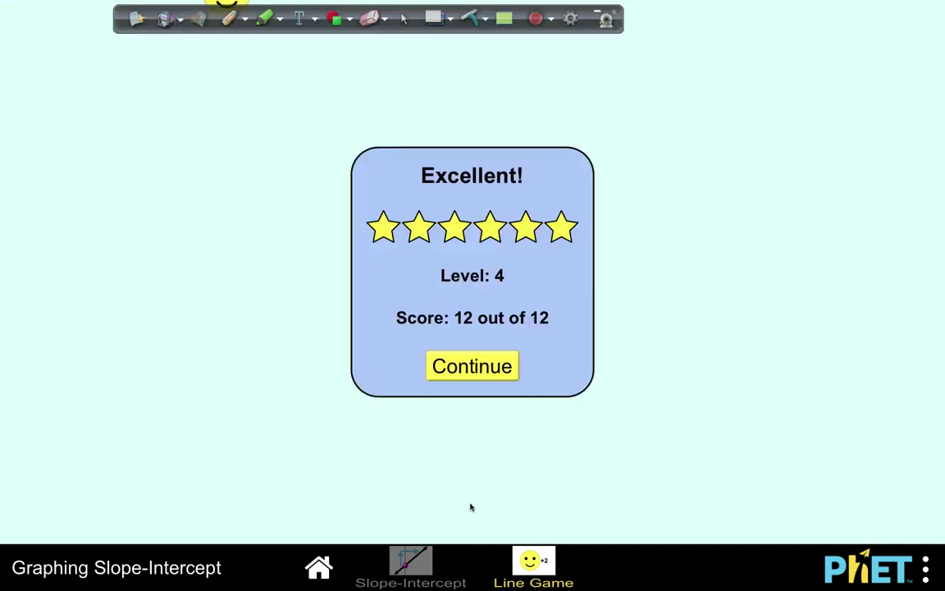